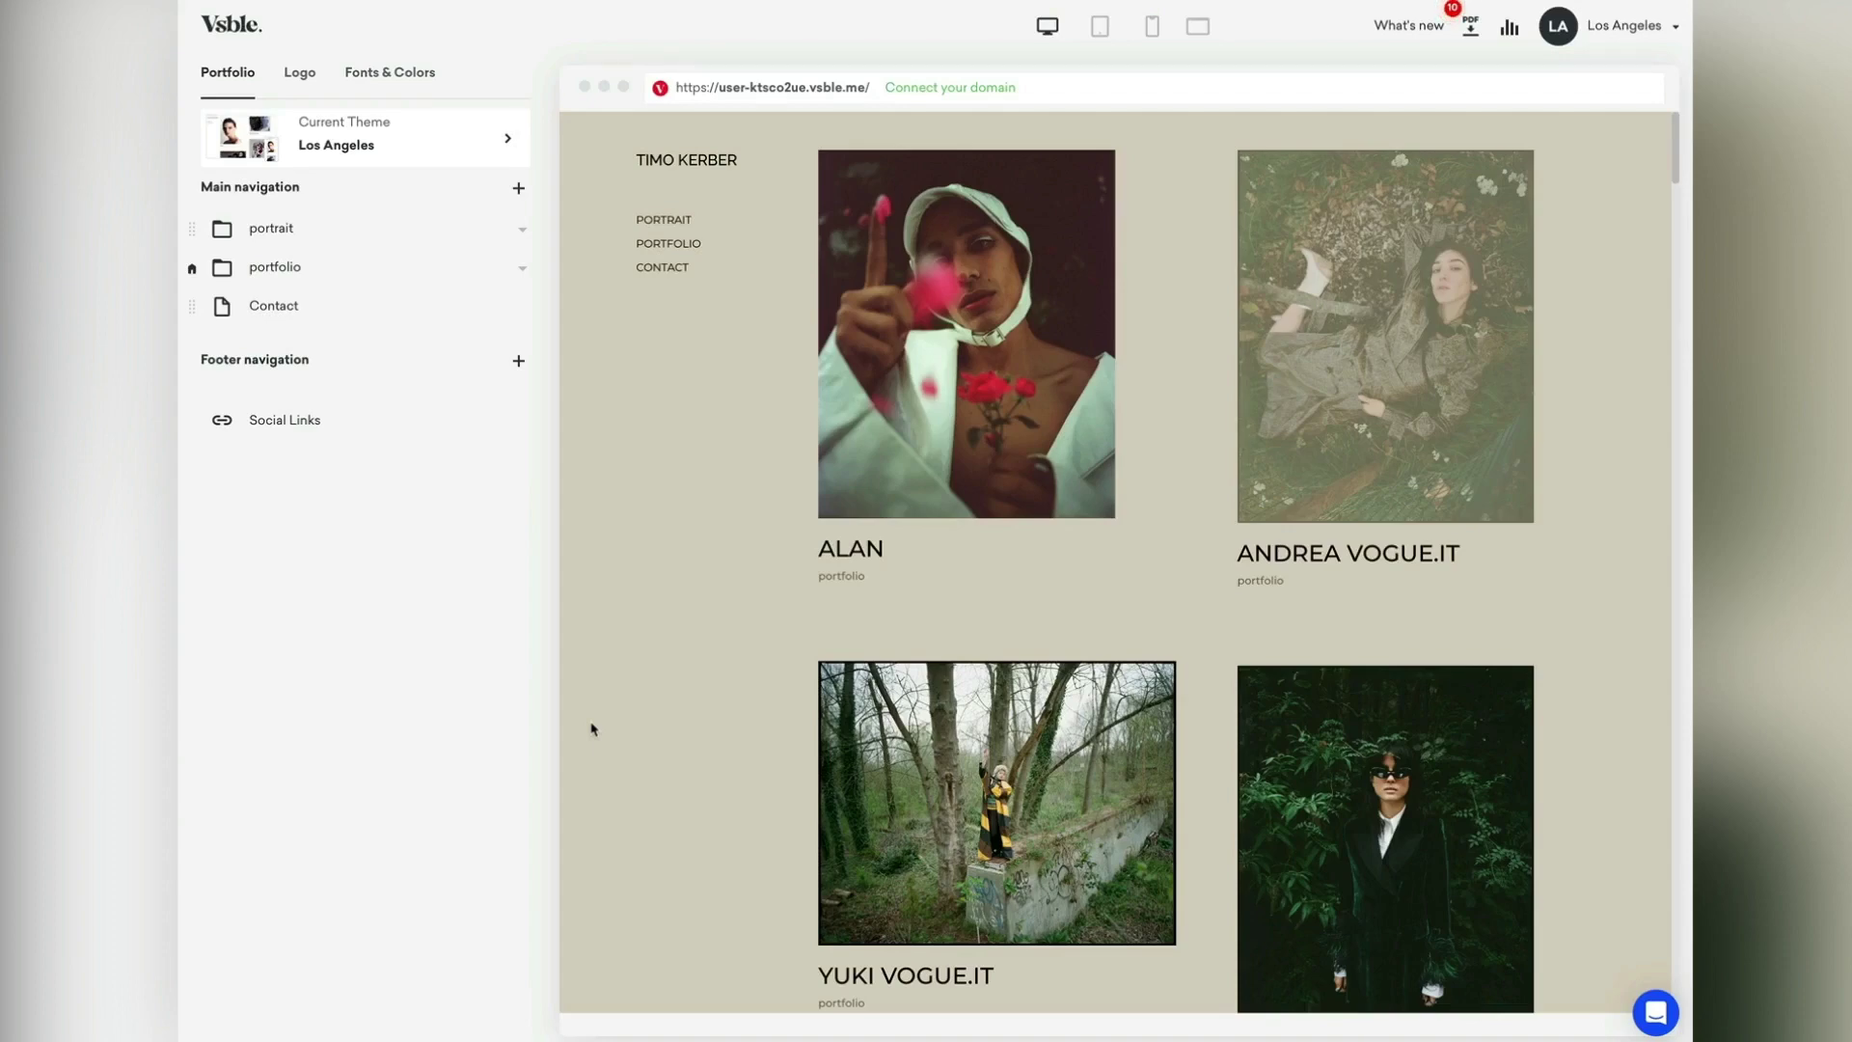
# Step: Show the Contact page in the site preview and bring up the list of new page types
pyautogui.click(673, 274)
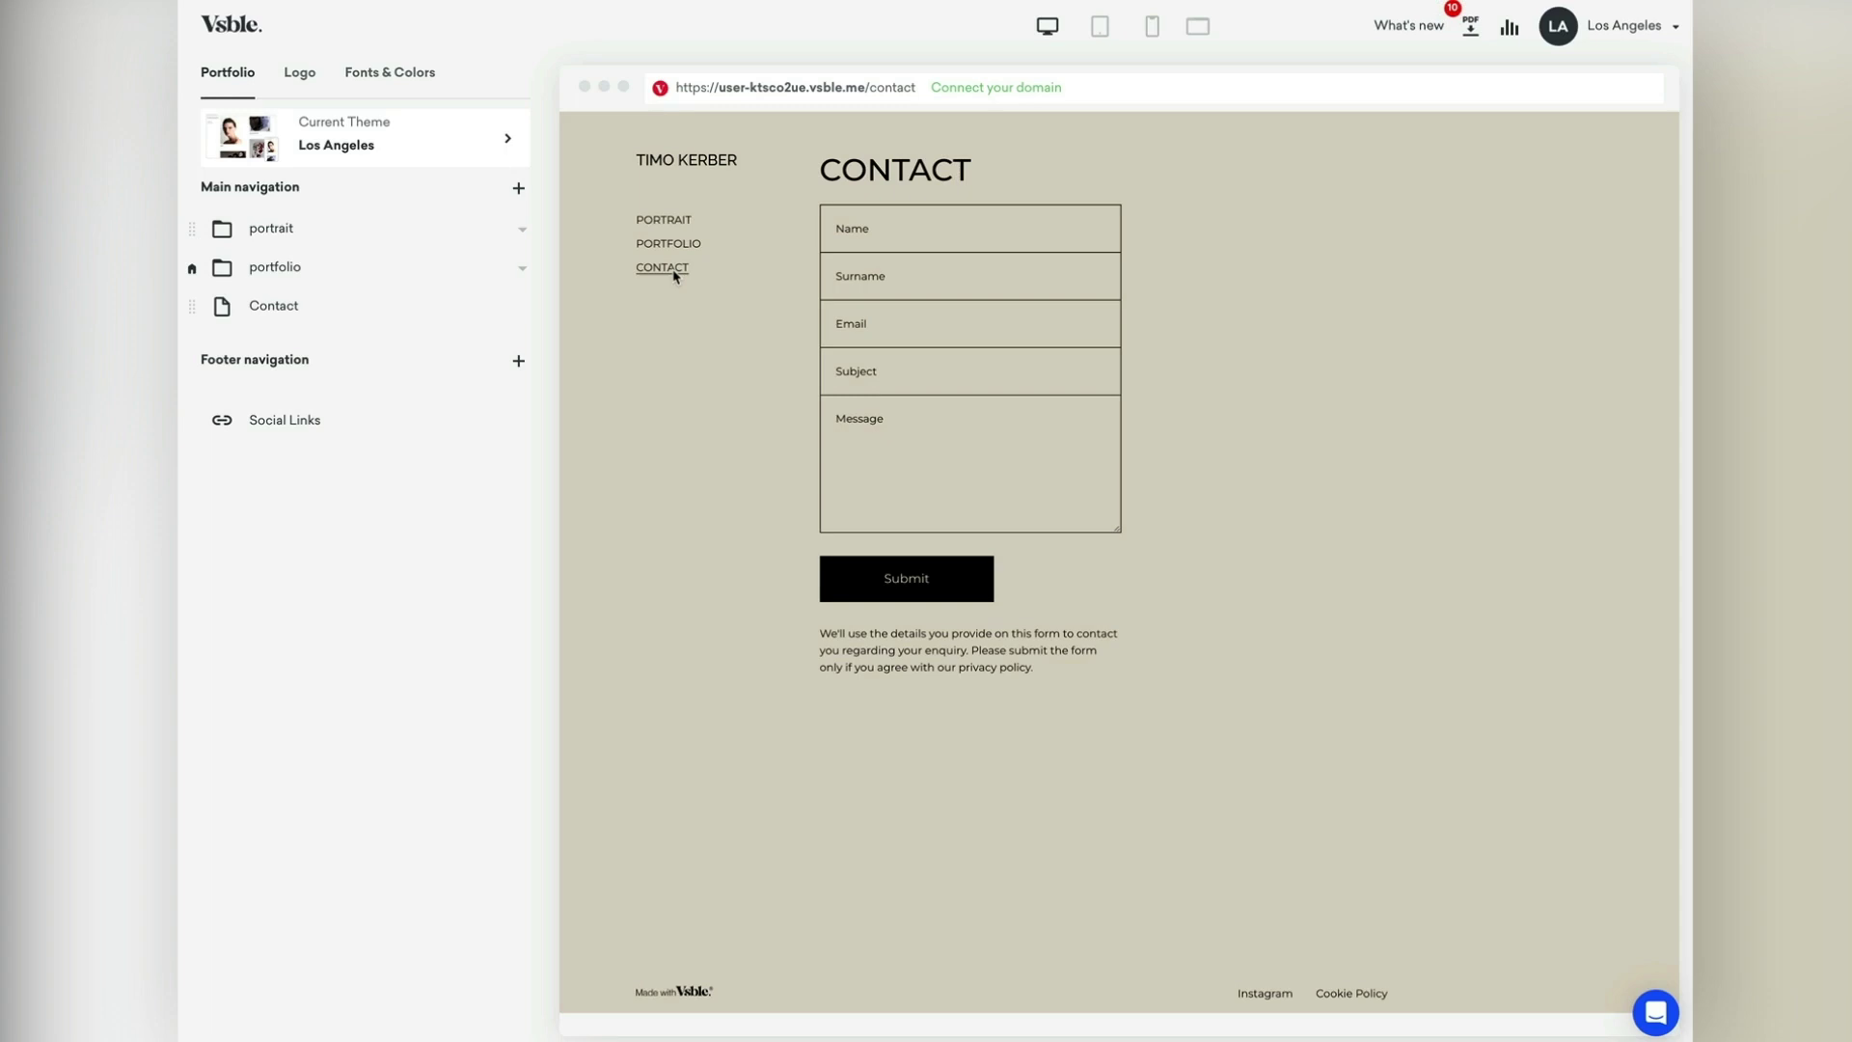
pyautogui.click(520, 192)
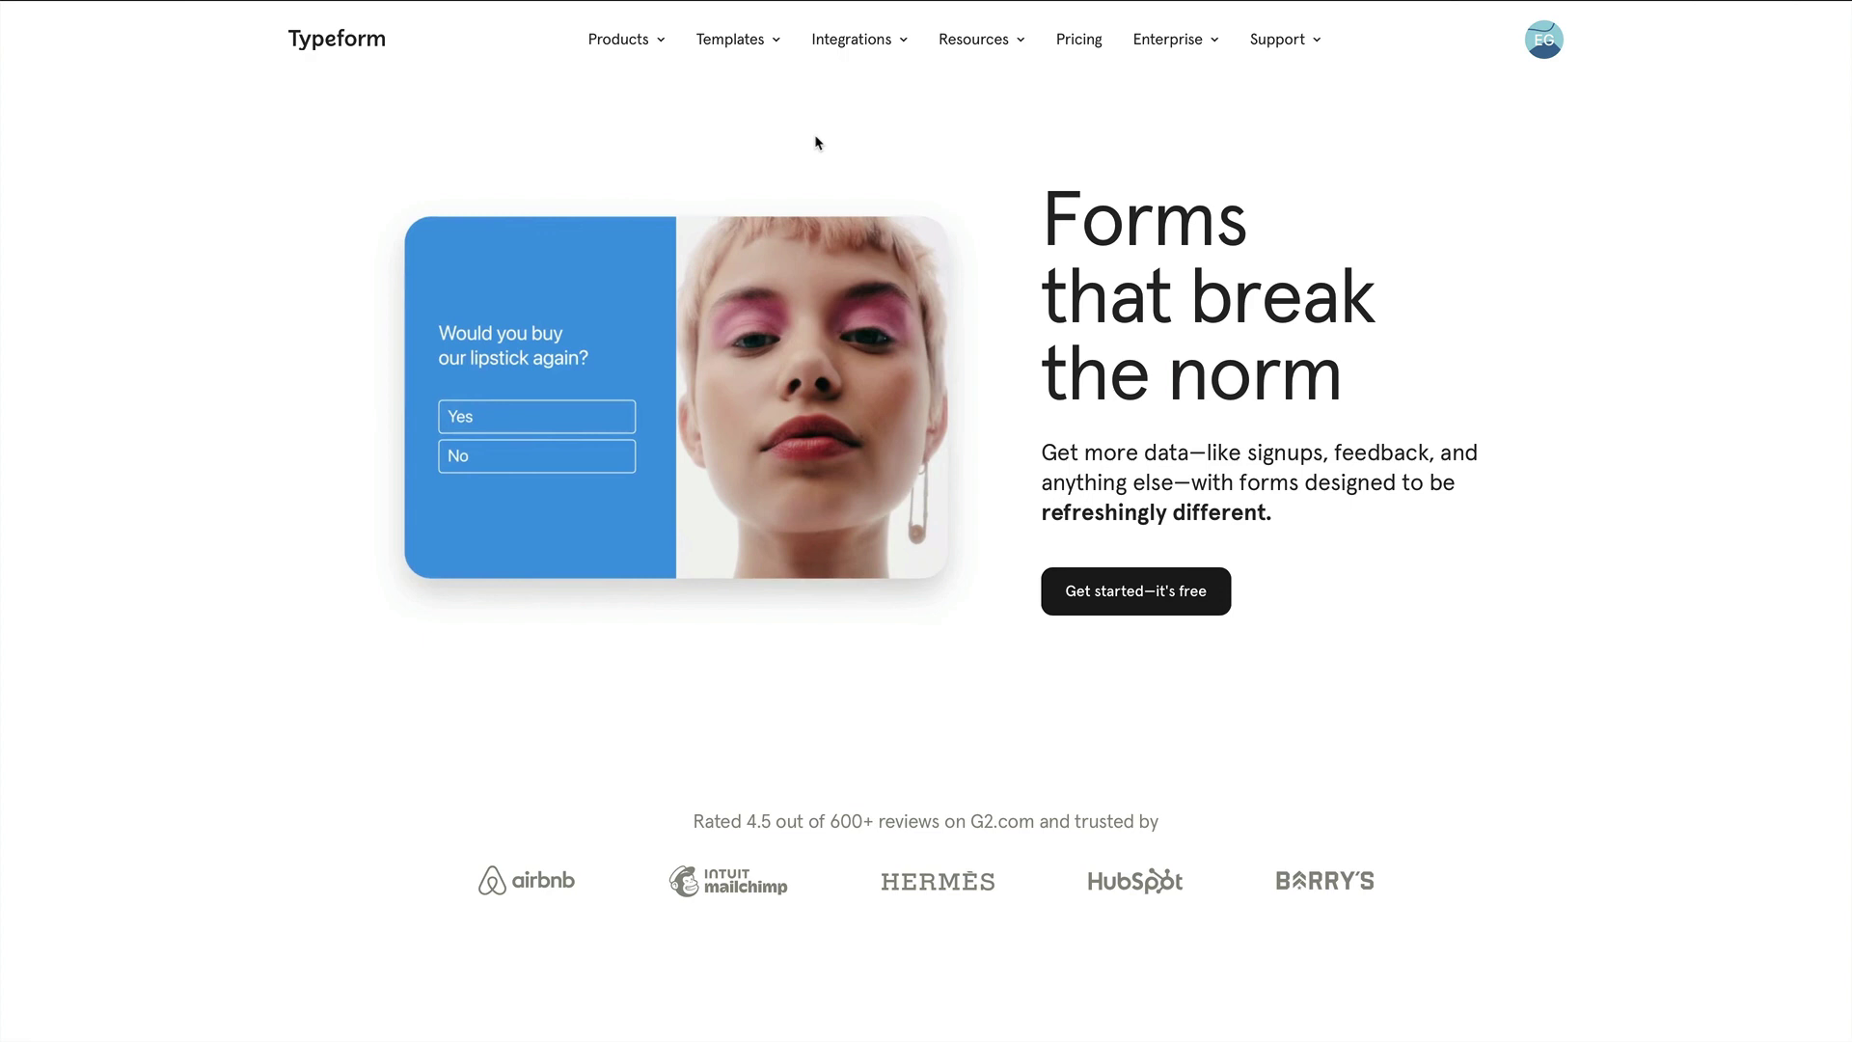
# Step: Scroll through the Typeform homepage and dismiss Vsble's list of new page types
pyautogui.scroll(-5, 814, 136)
pyautogui.scroll(-10, 814, 143)
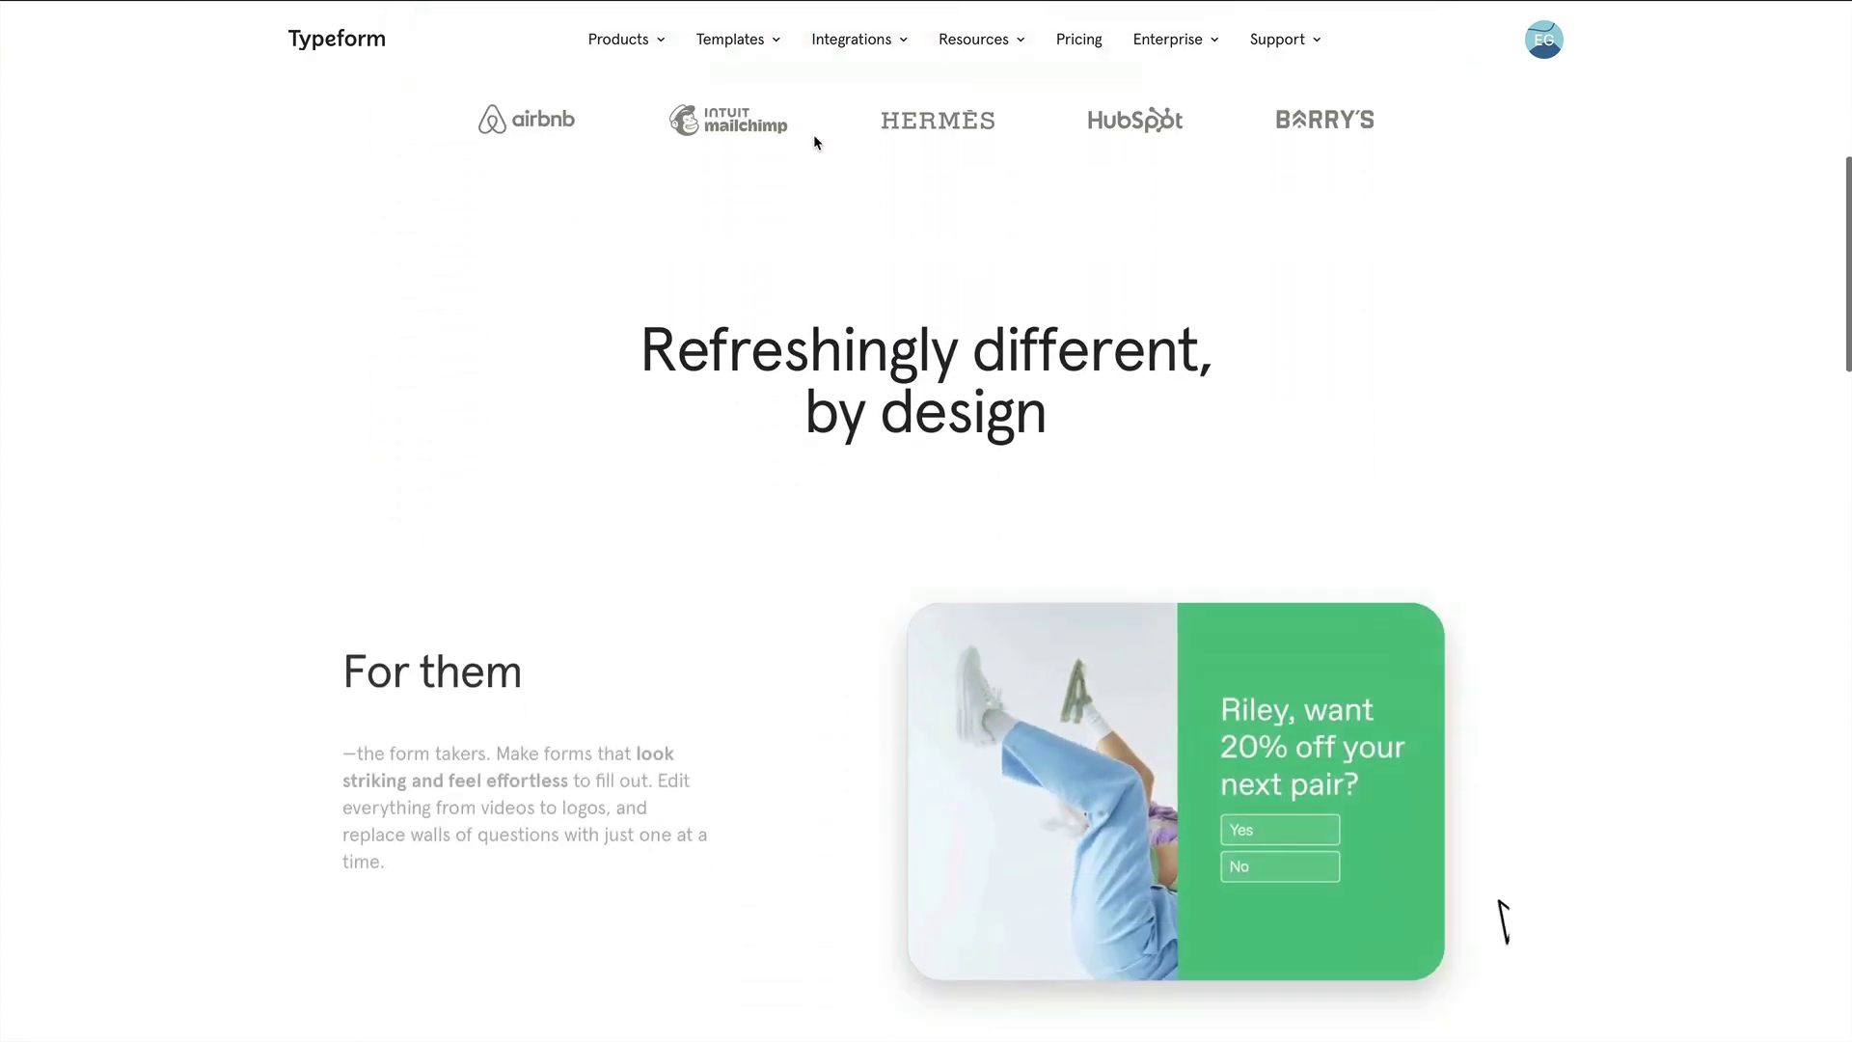
pyautogui.scroll(-12, 815, 143)
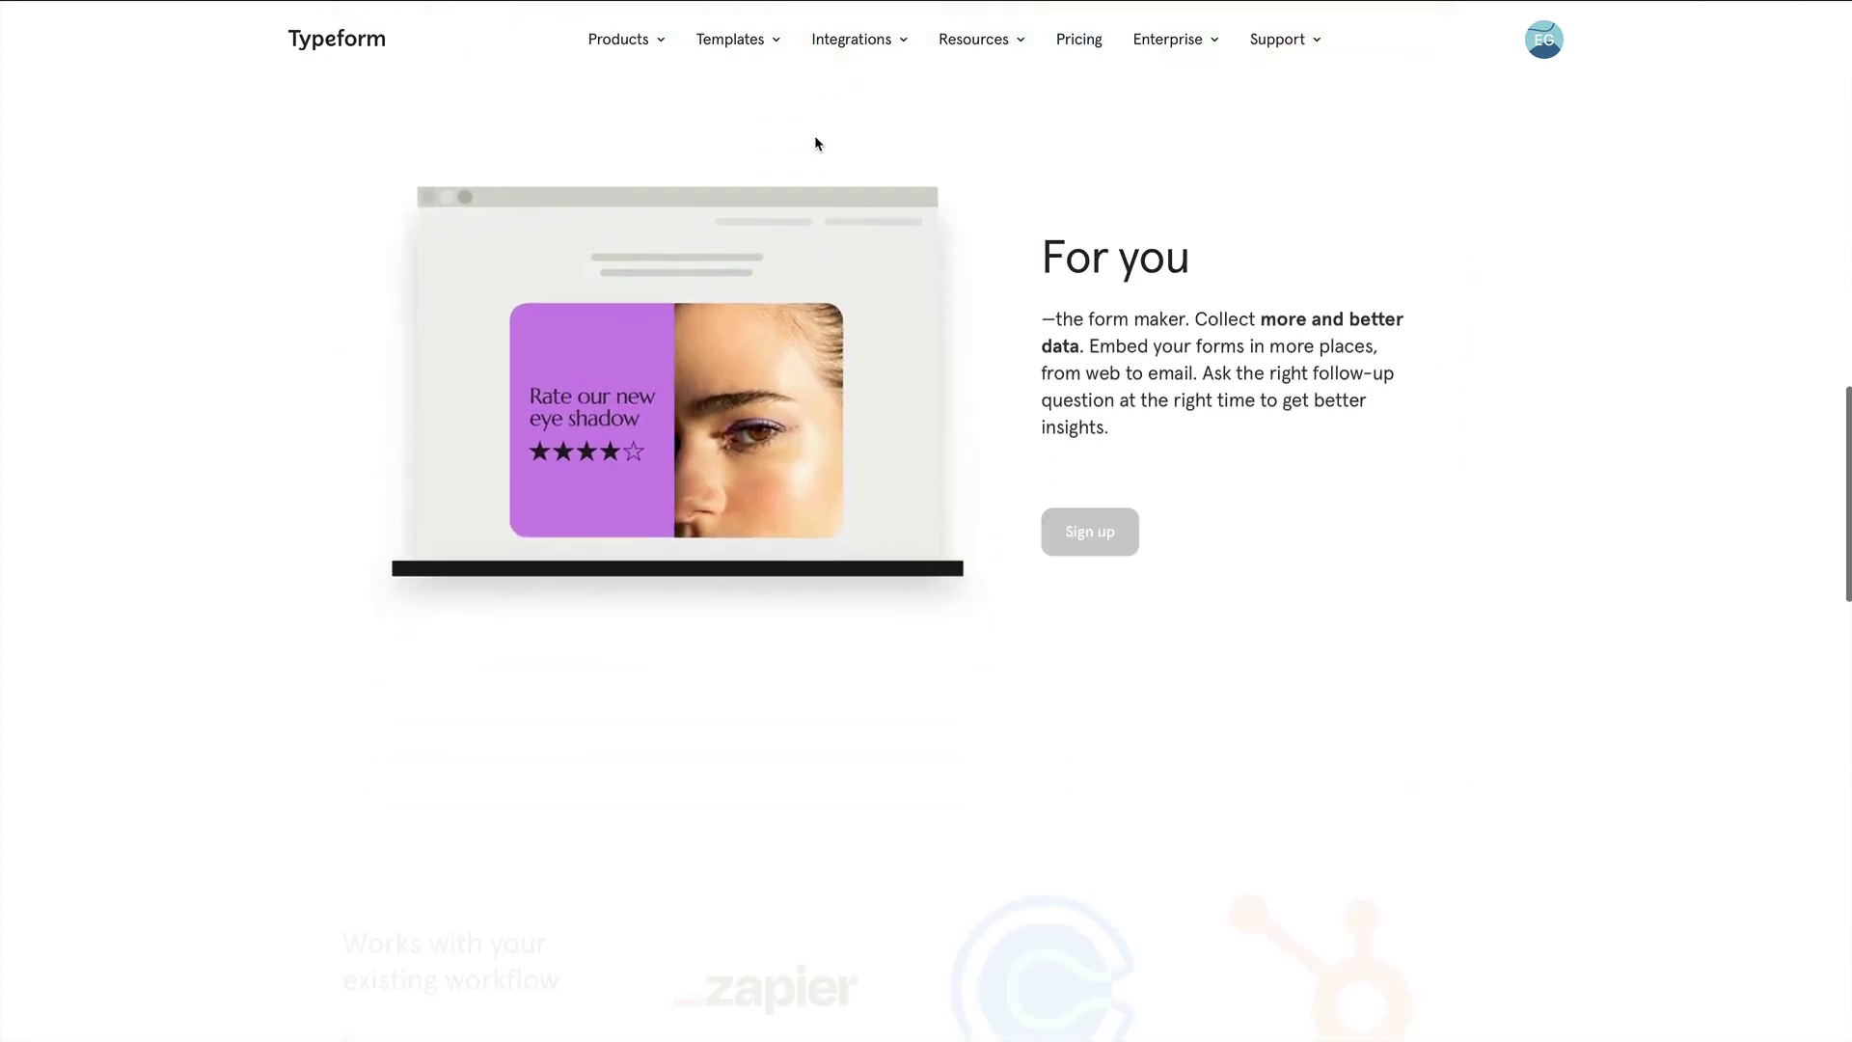
pyautogui.scroll(-3, 881, 146)
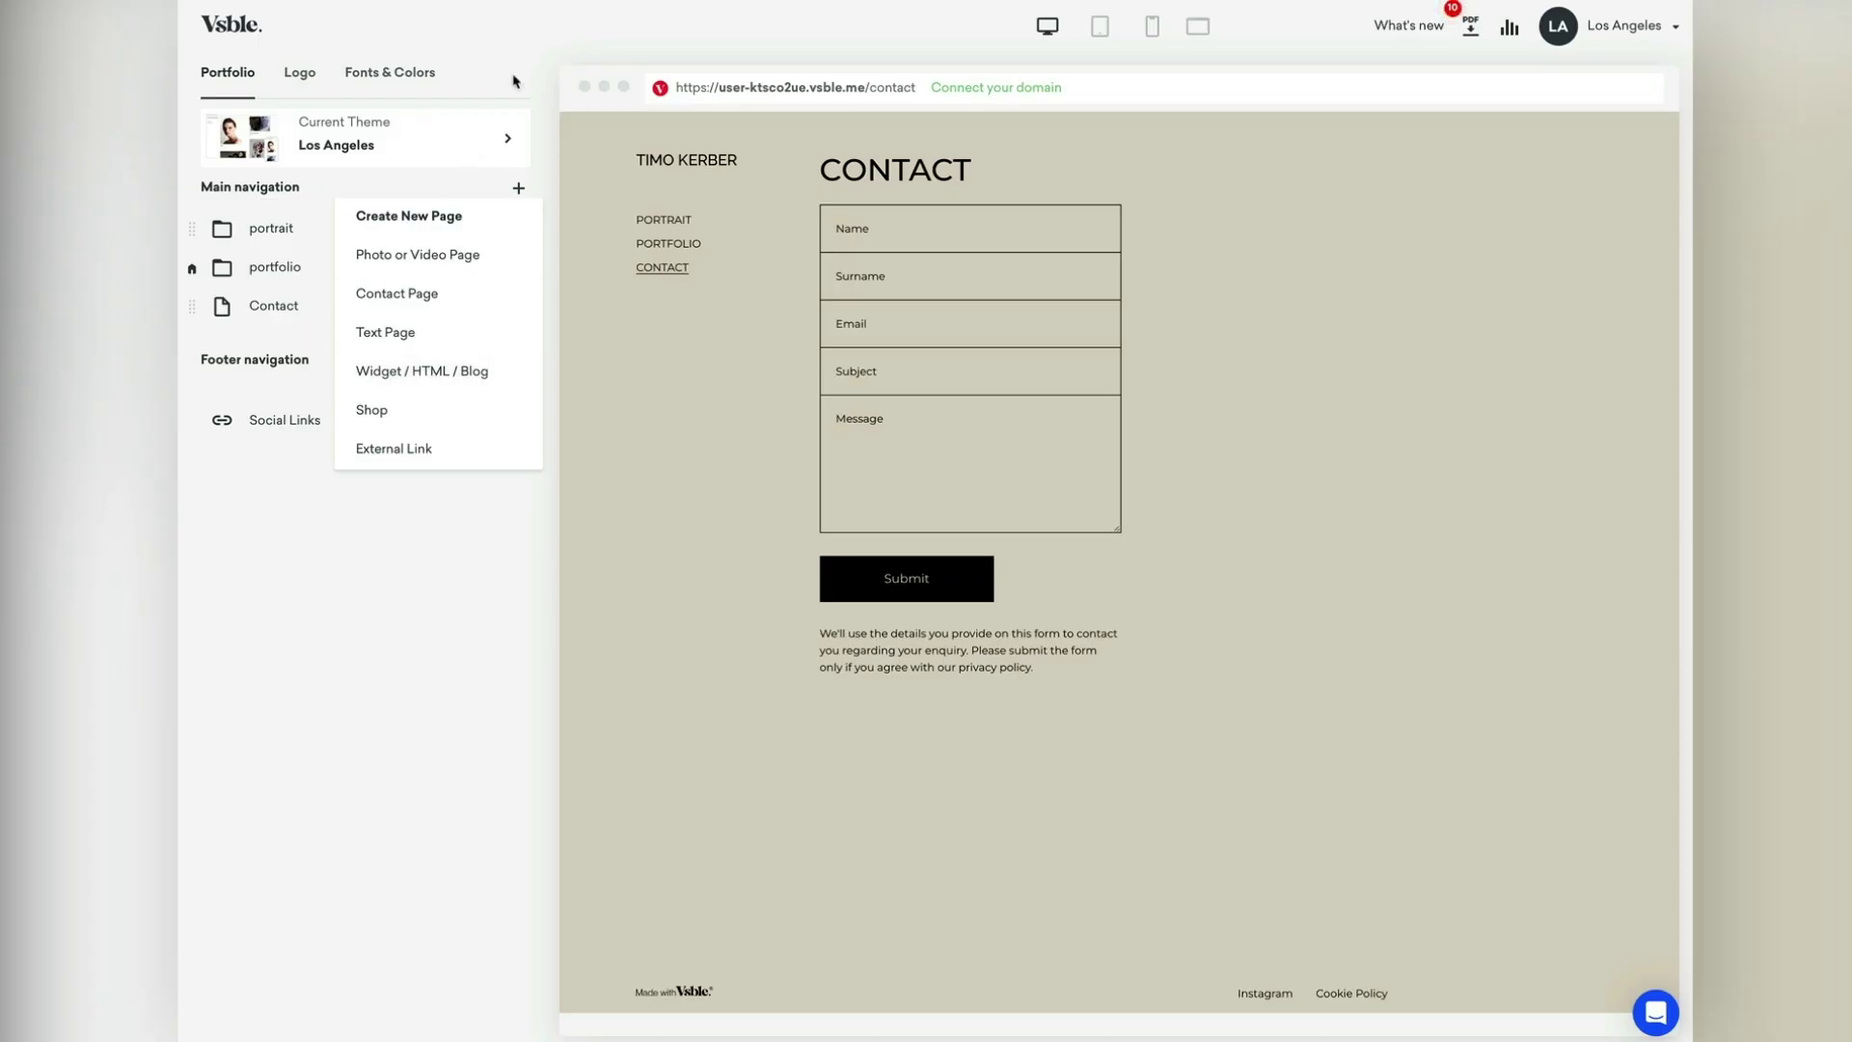
pyautogui.click(516, 50)
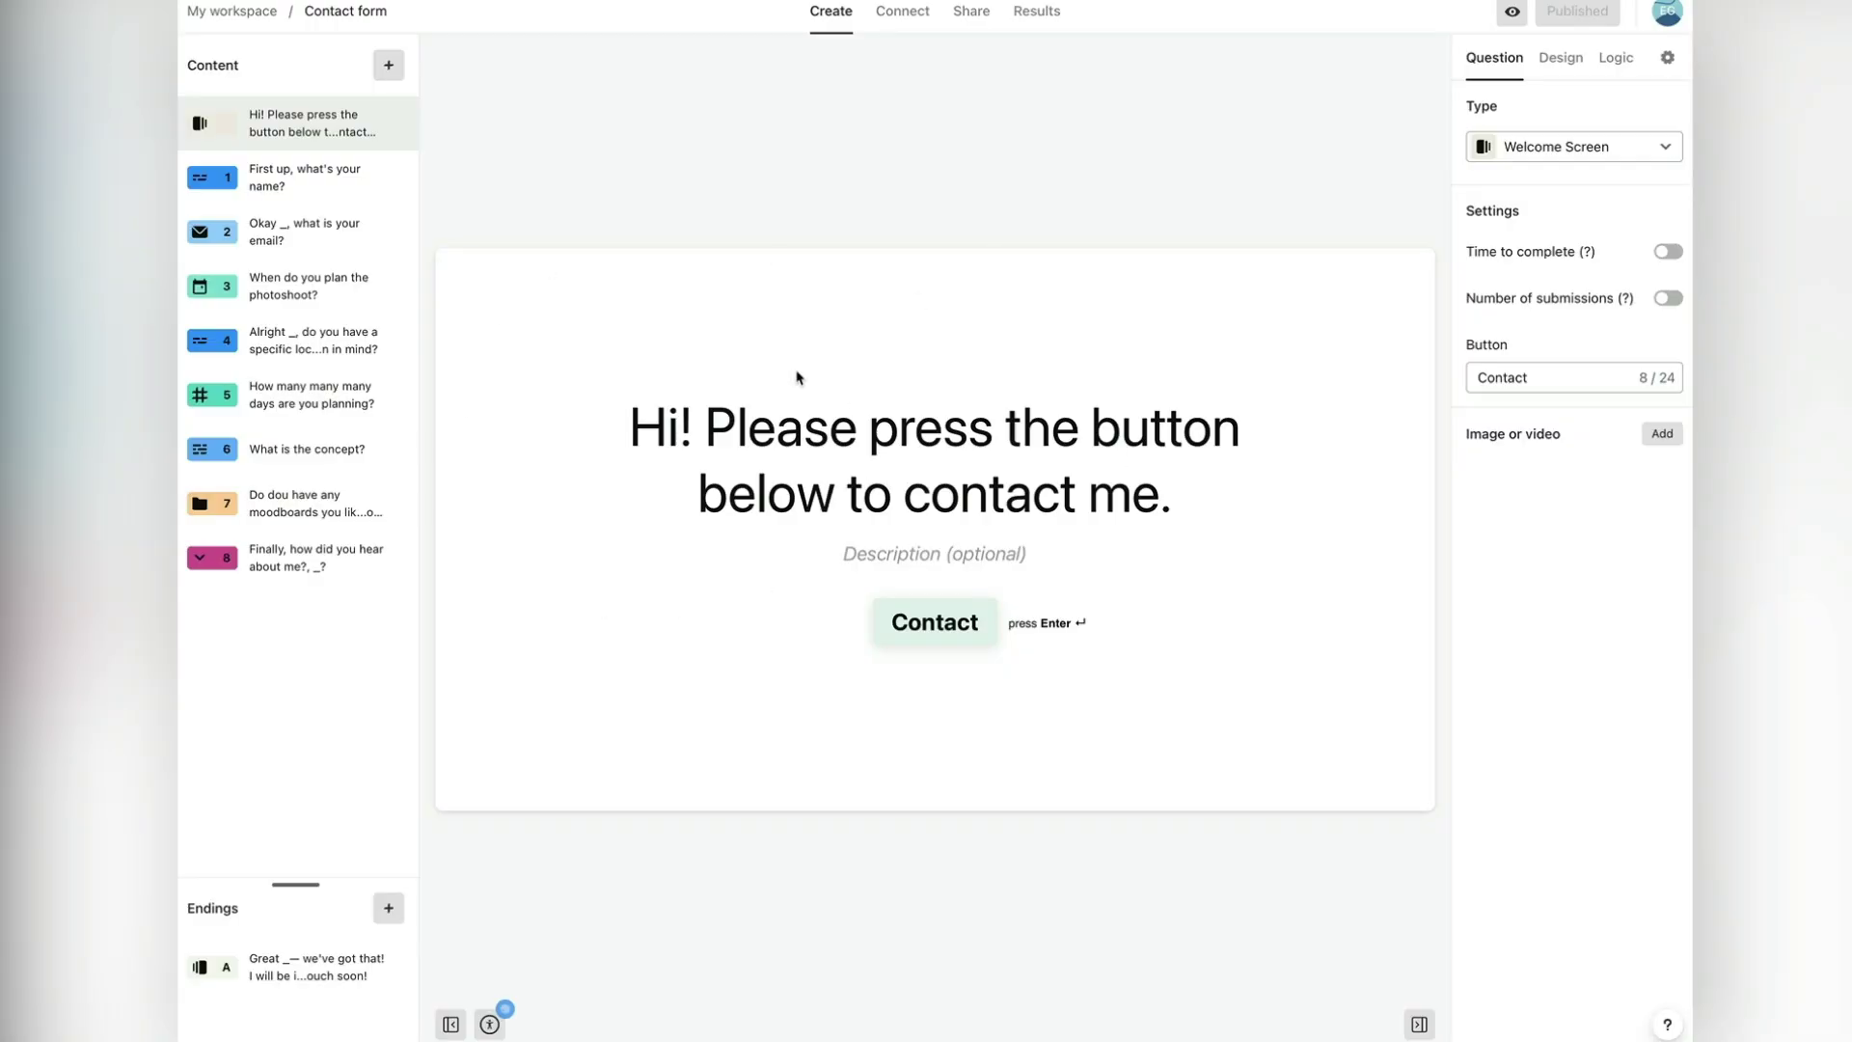
# Step: Review the Contact form's name, email, photoshoot date and location questions, then the welcome screen
pyautogui.click(302, 185)
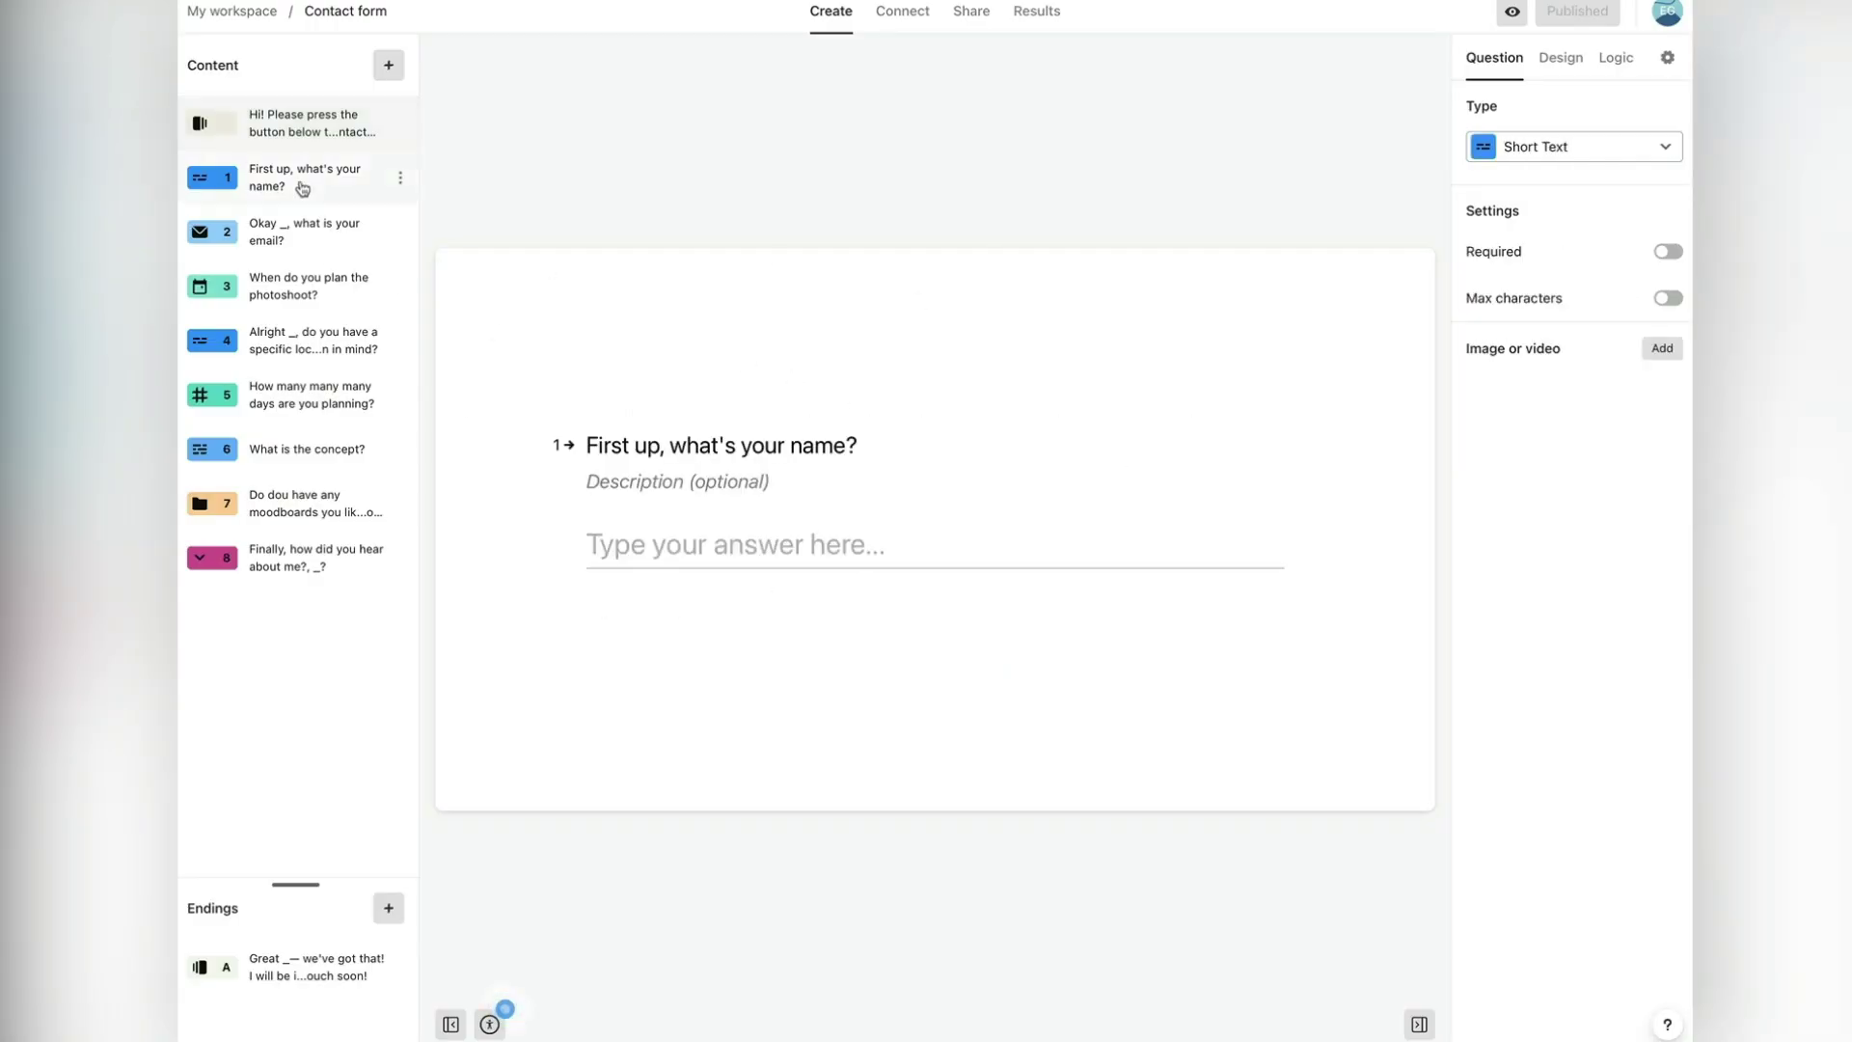
pyautogui.click(301, 239)
pyautogui.click(302, 285)
pyautogui.click(301, 177)
pyautogui.click(294, 242)
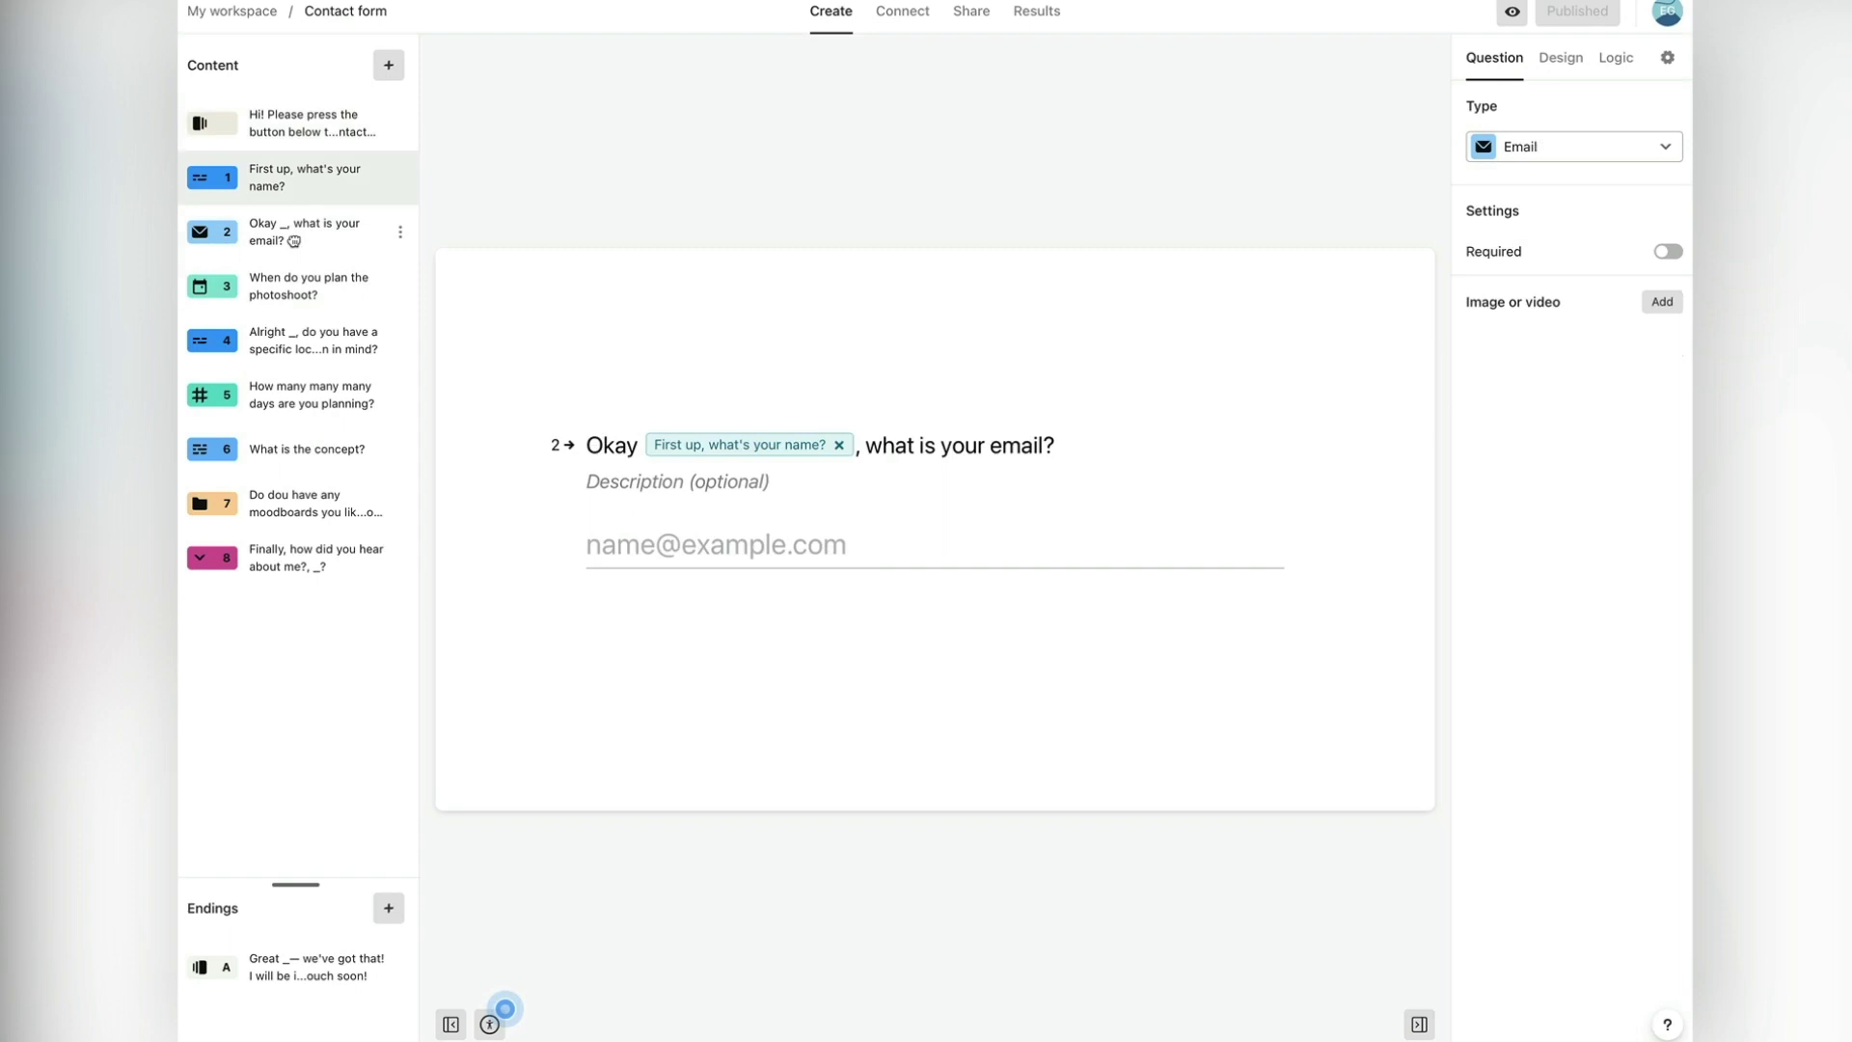
pyautogui.click(295, 344)
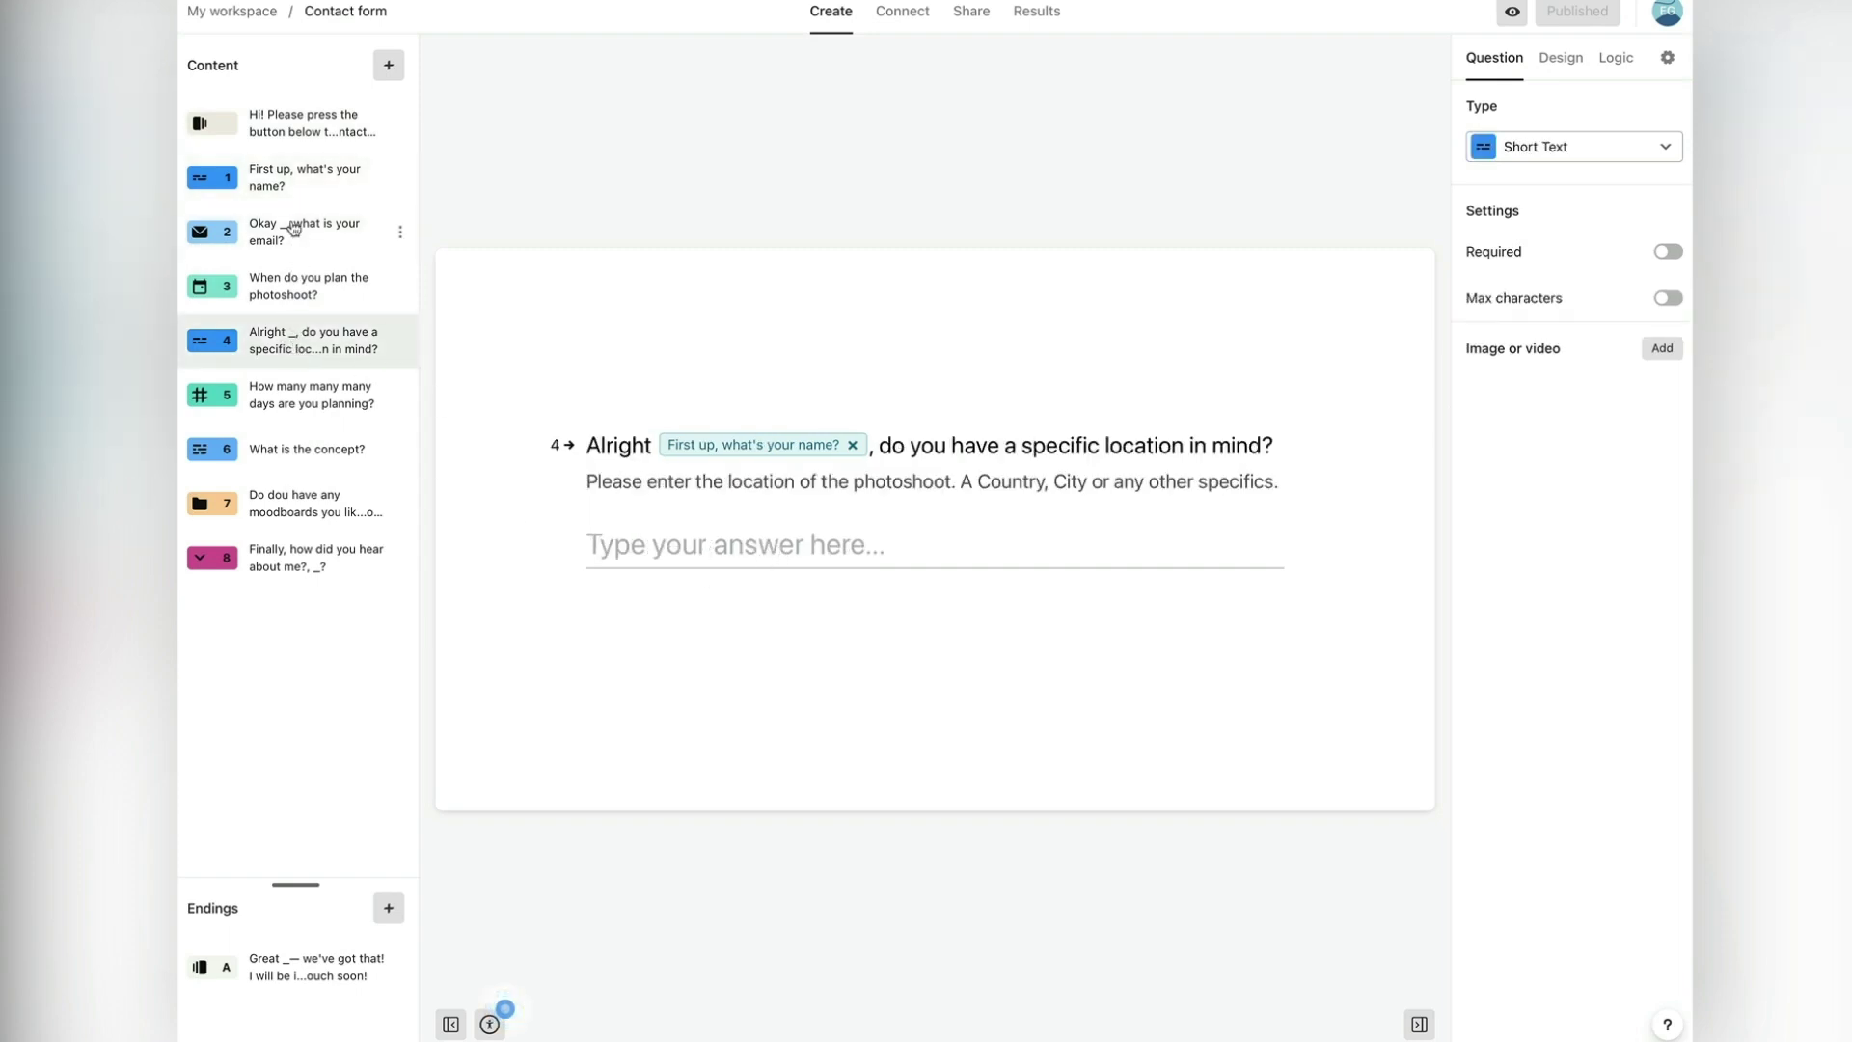
pyautogui.click(300, 119)
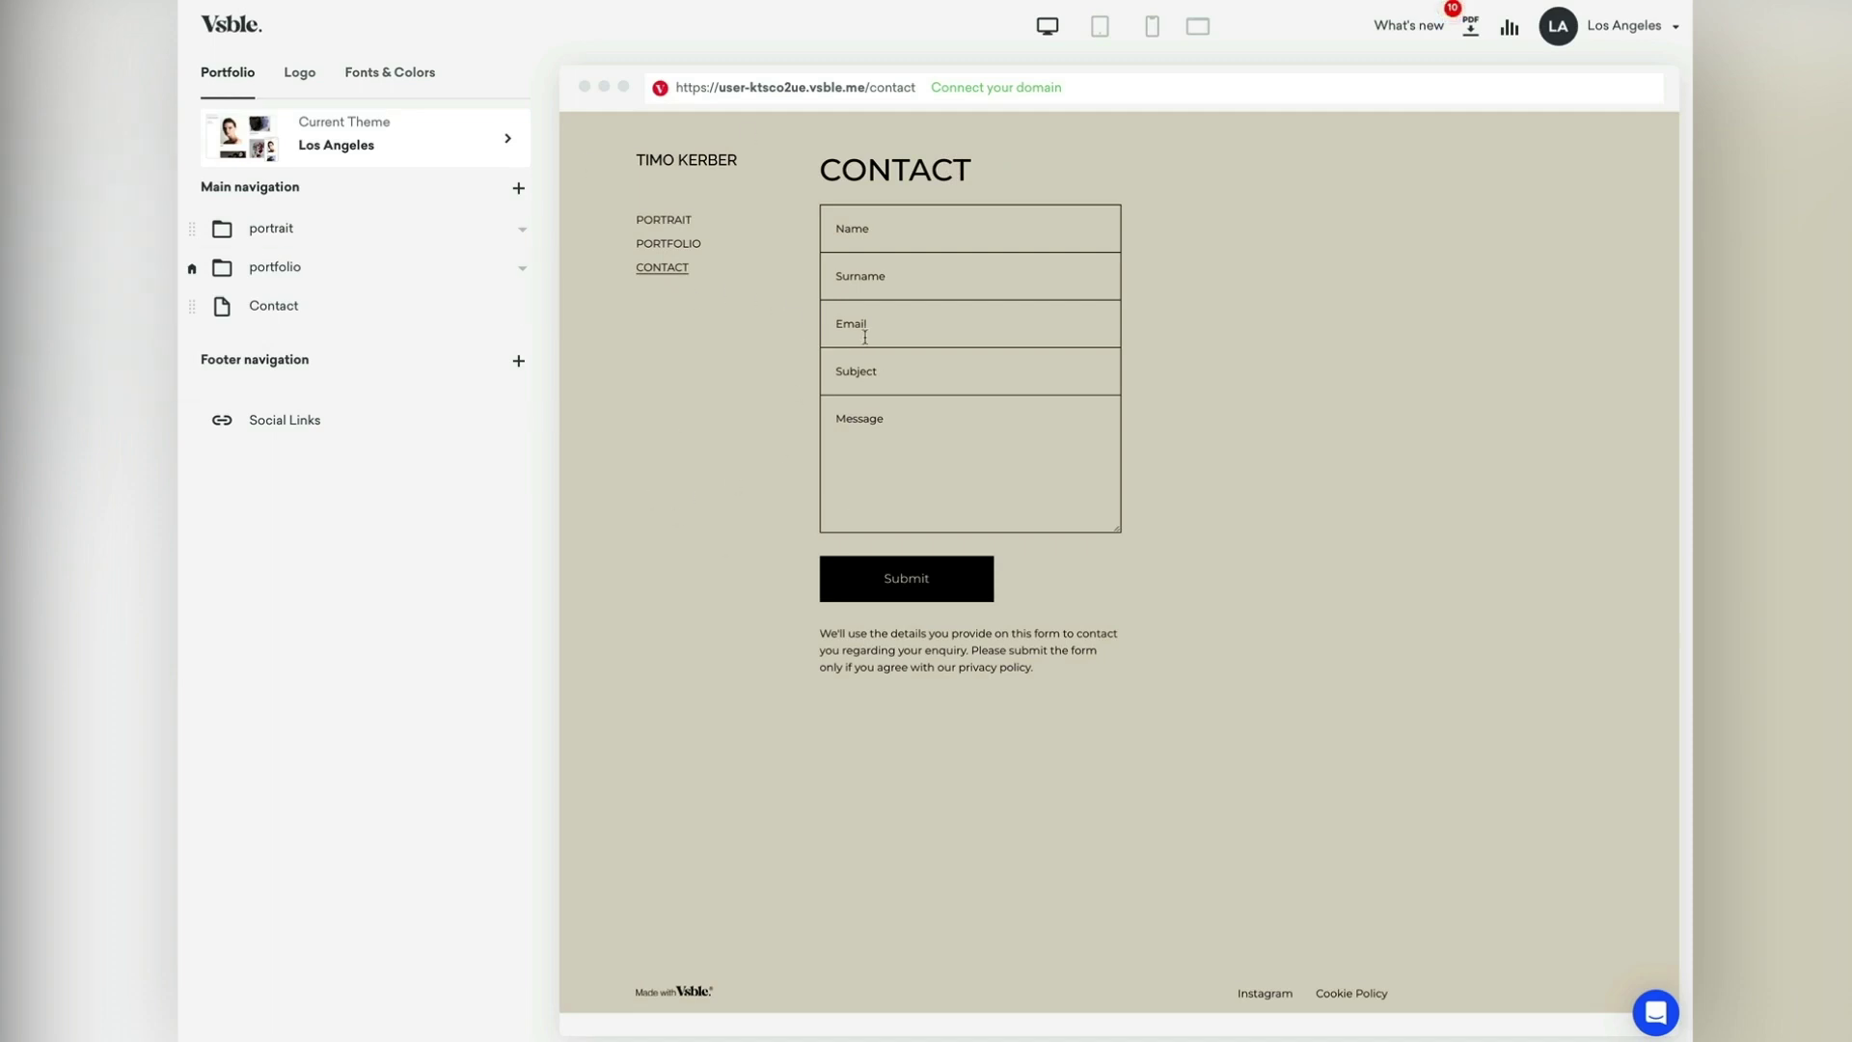
# Step: Select the site background hex value DAD2C3 in Vsble's Fonts & Colors settings
pyautogui.click(386, 74)
pyautogui.click(282, 485)
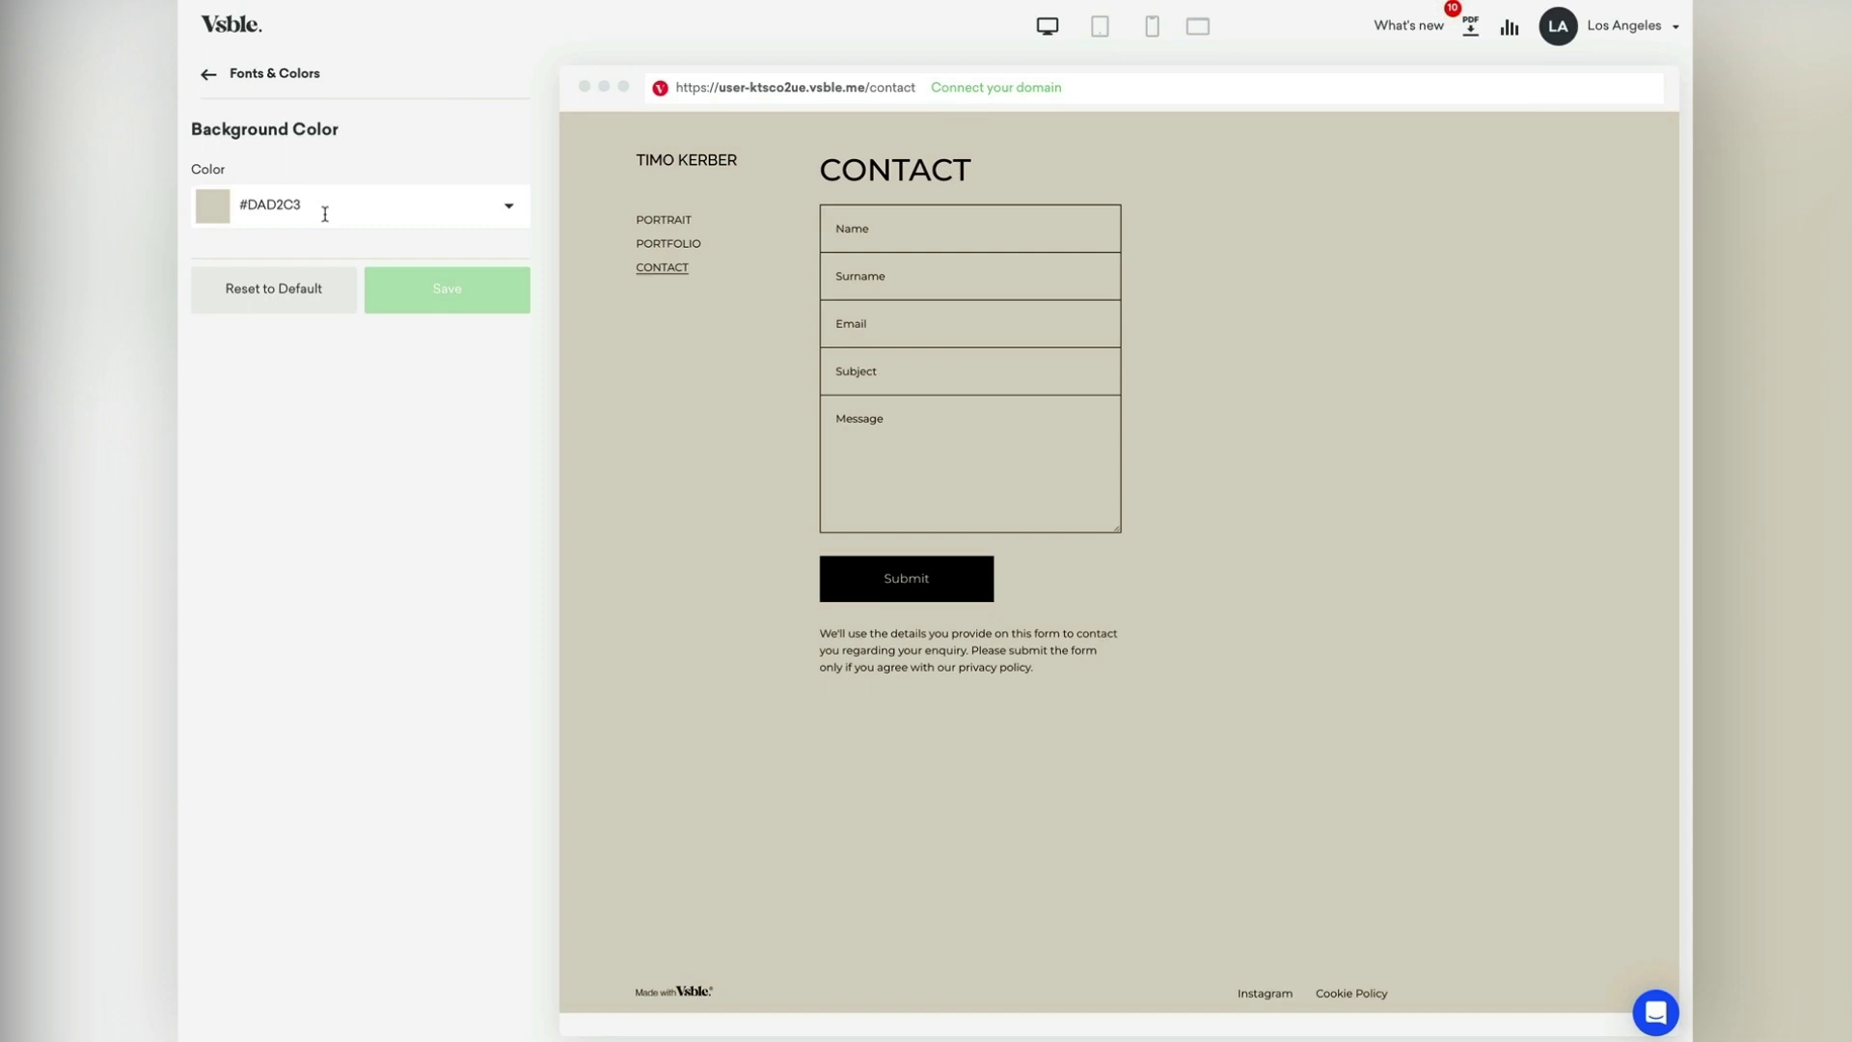
pyautogui.doubleClick(305, 210)
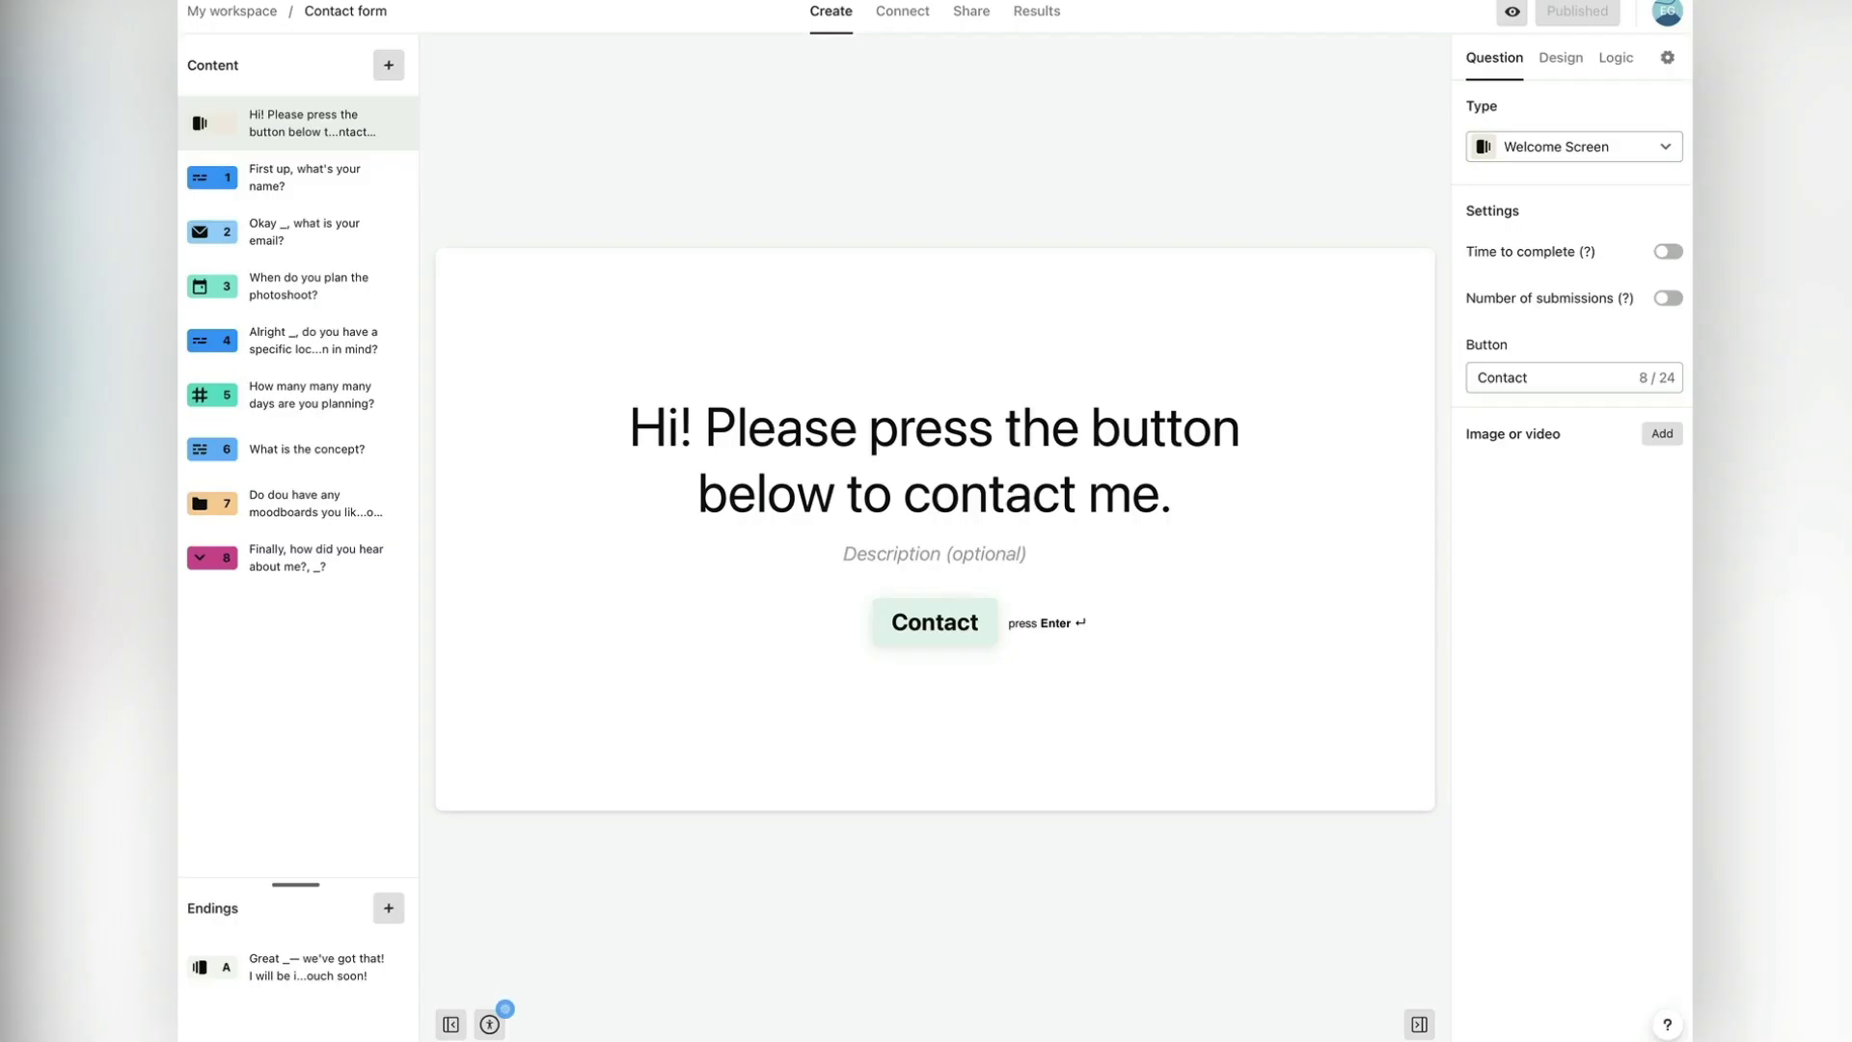
# Step: Edit the eCommerce 01 theme to use background colour DAD2C3 and save it
pyautogui.click(1560, 60)
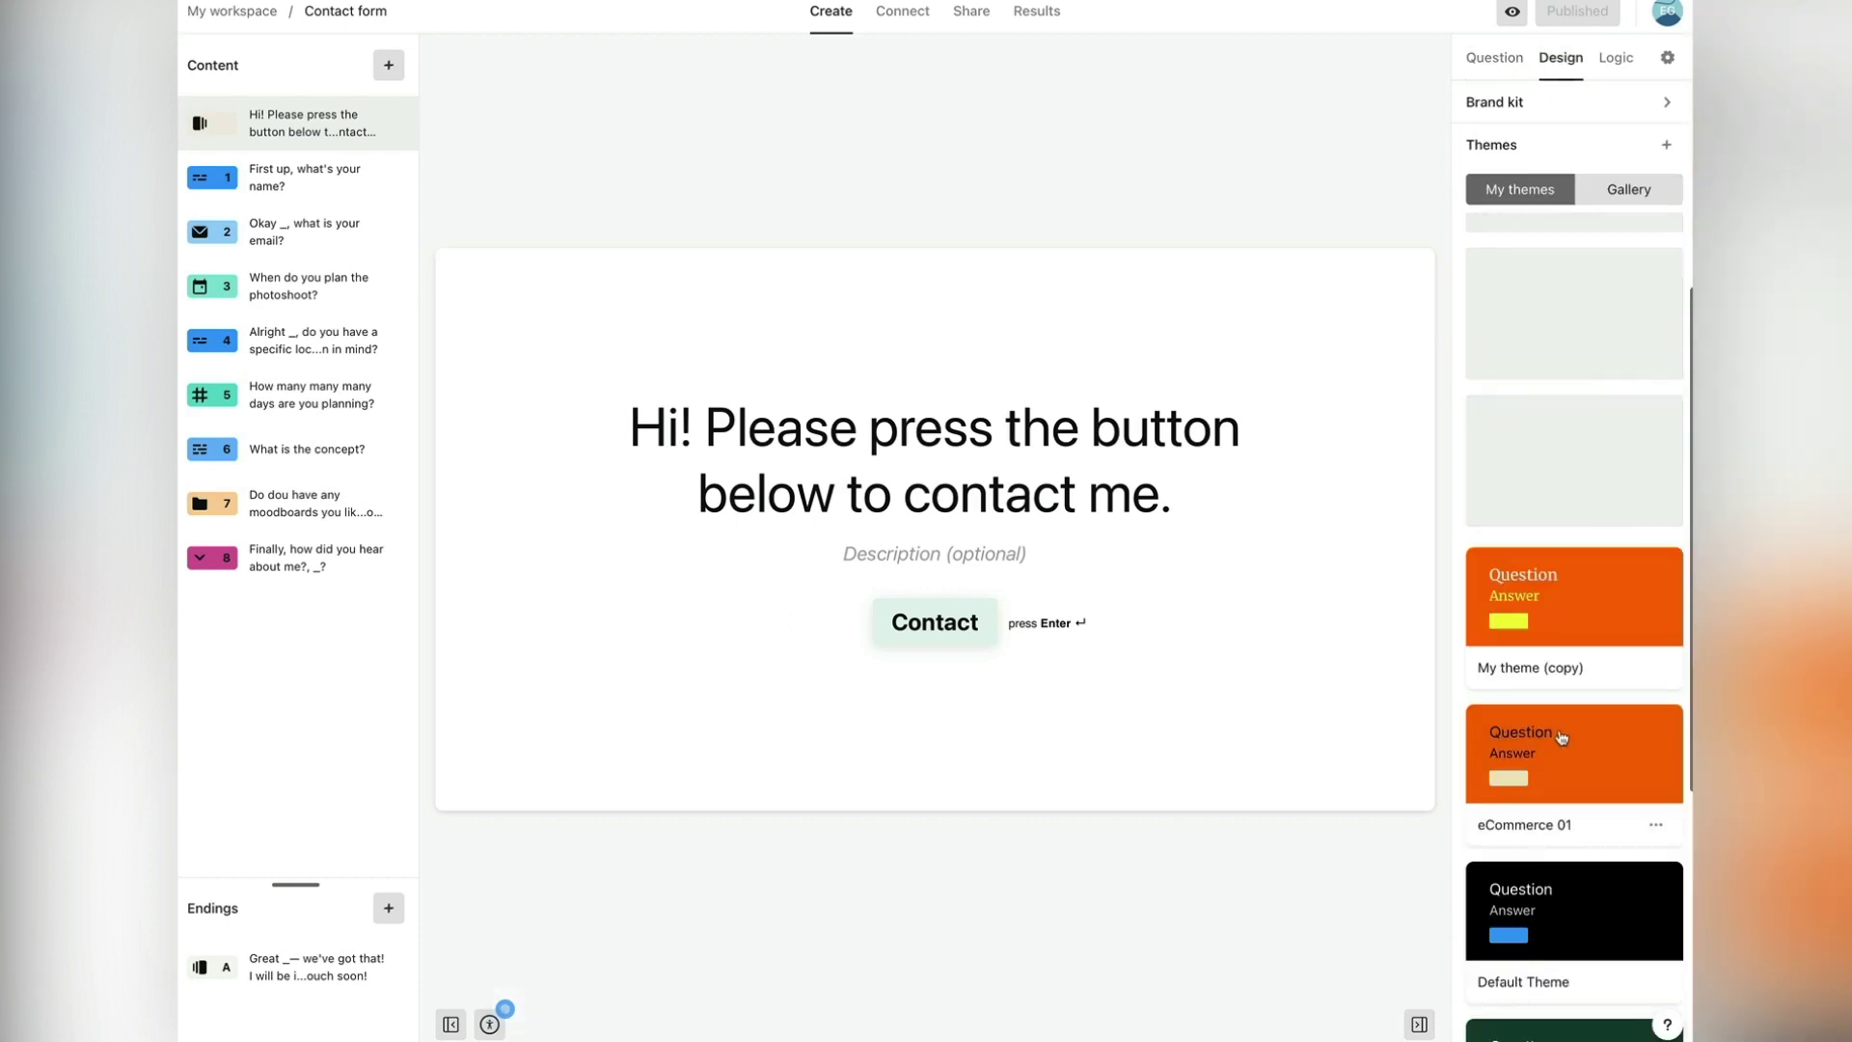
pyautogui.click(1651, 1017)
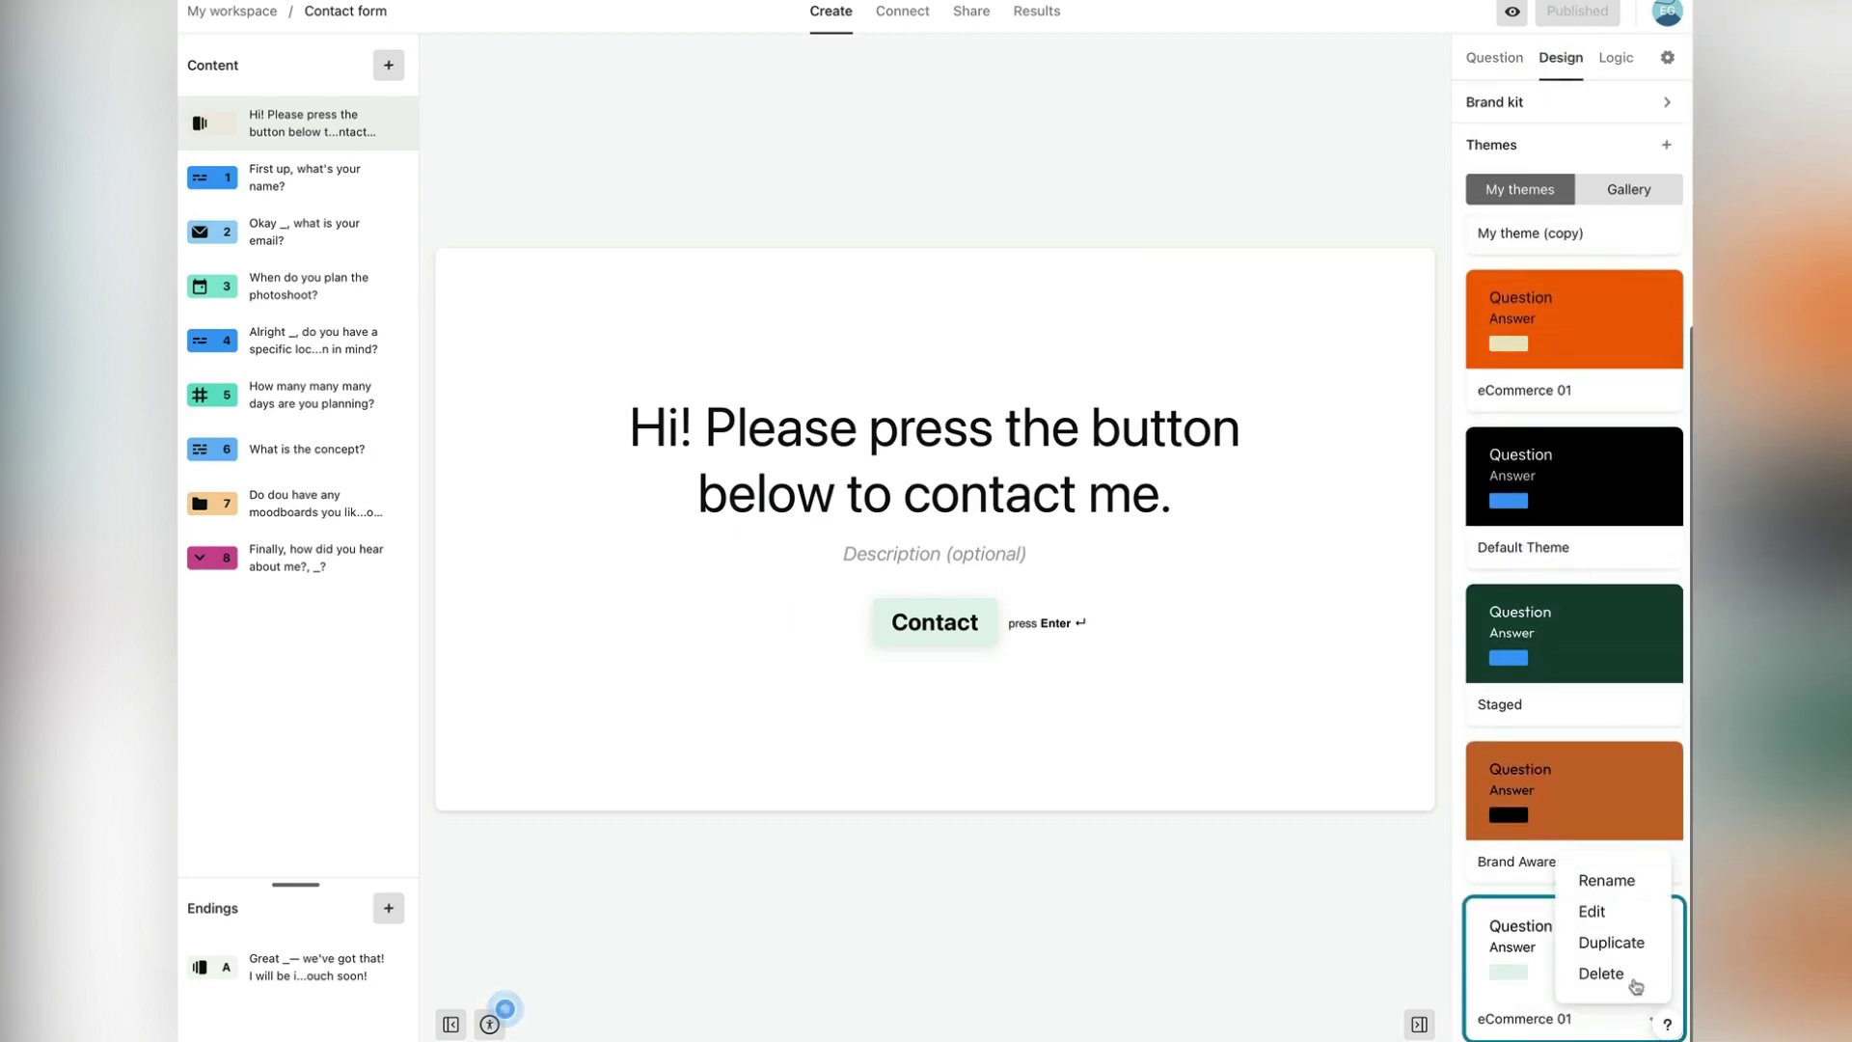
pyautogui.click(1594, 912)
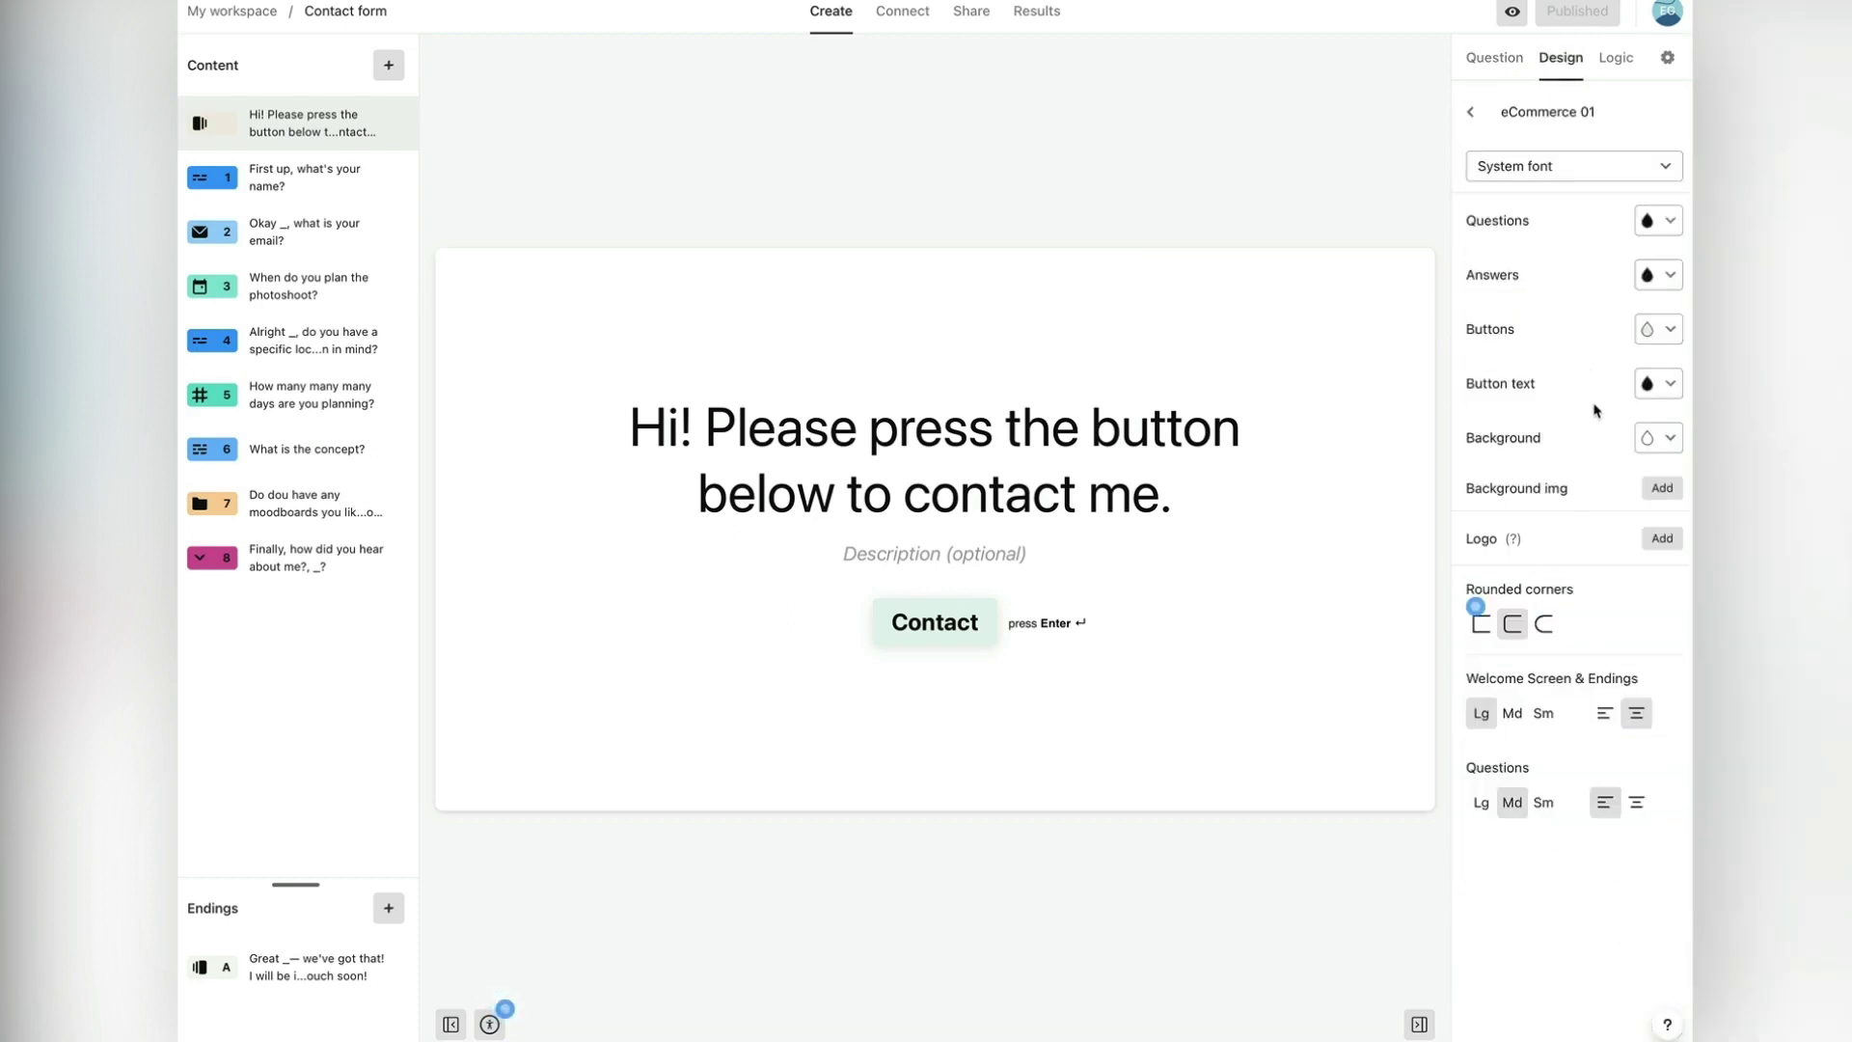
pyautogui.click(1655, 437)
pyautogui.click(1292, 603)
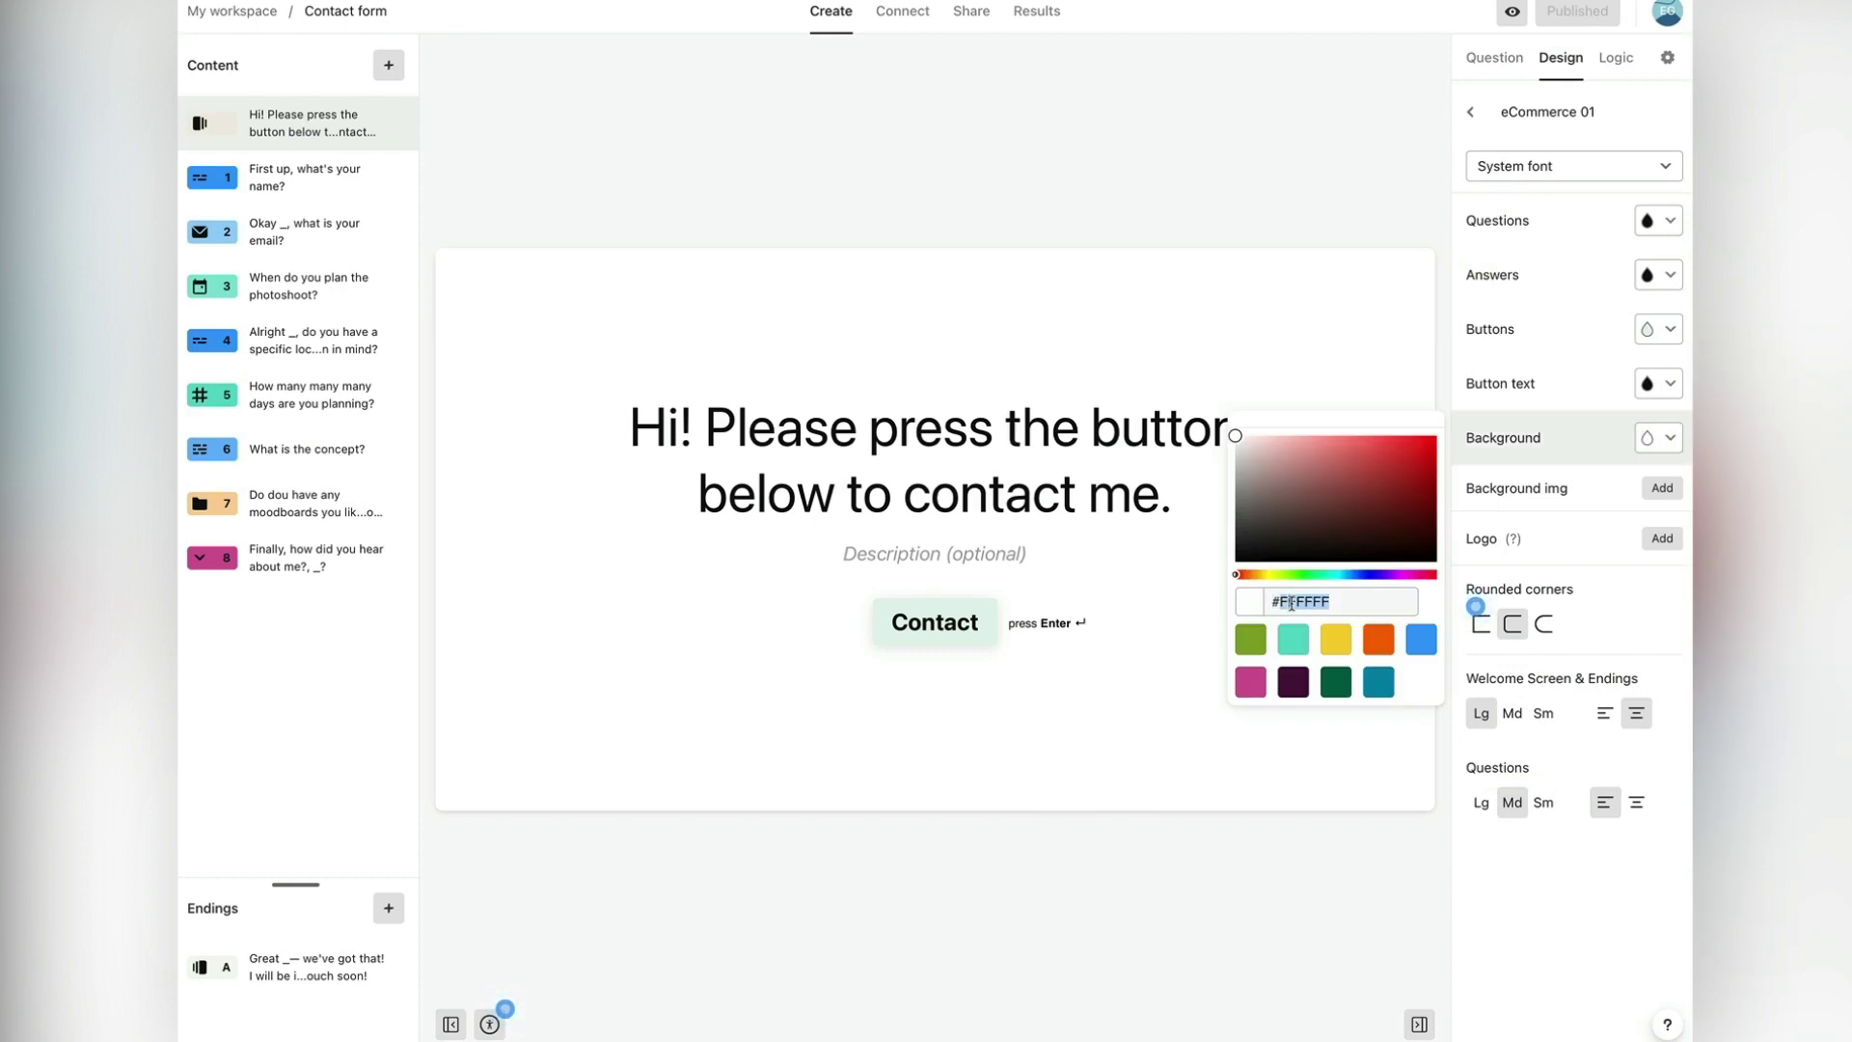
pyautogui.hotkey('ctrl', 'v')
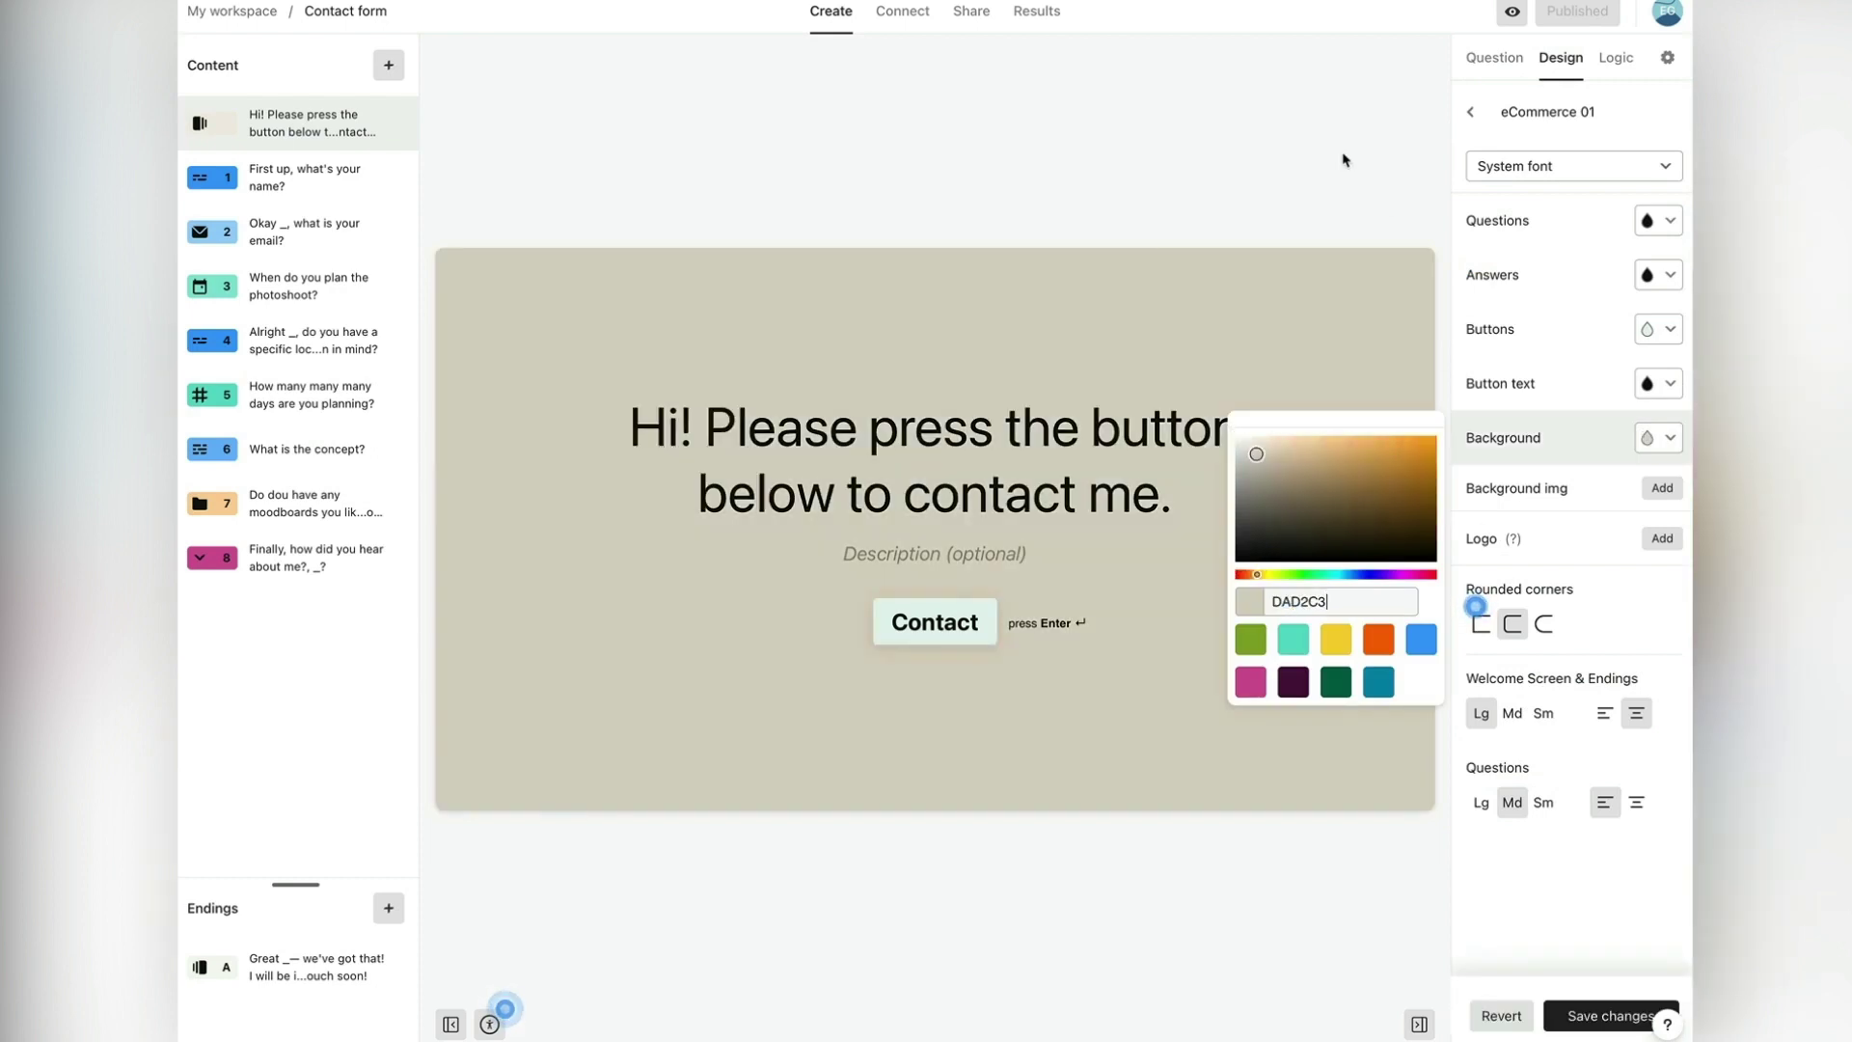
pyautogui.click(1357, 154)
pyautogui.click(1609, 1023)
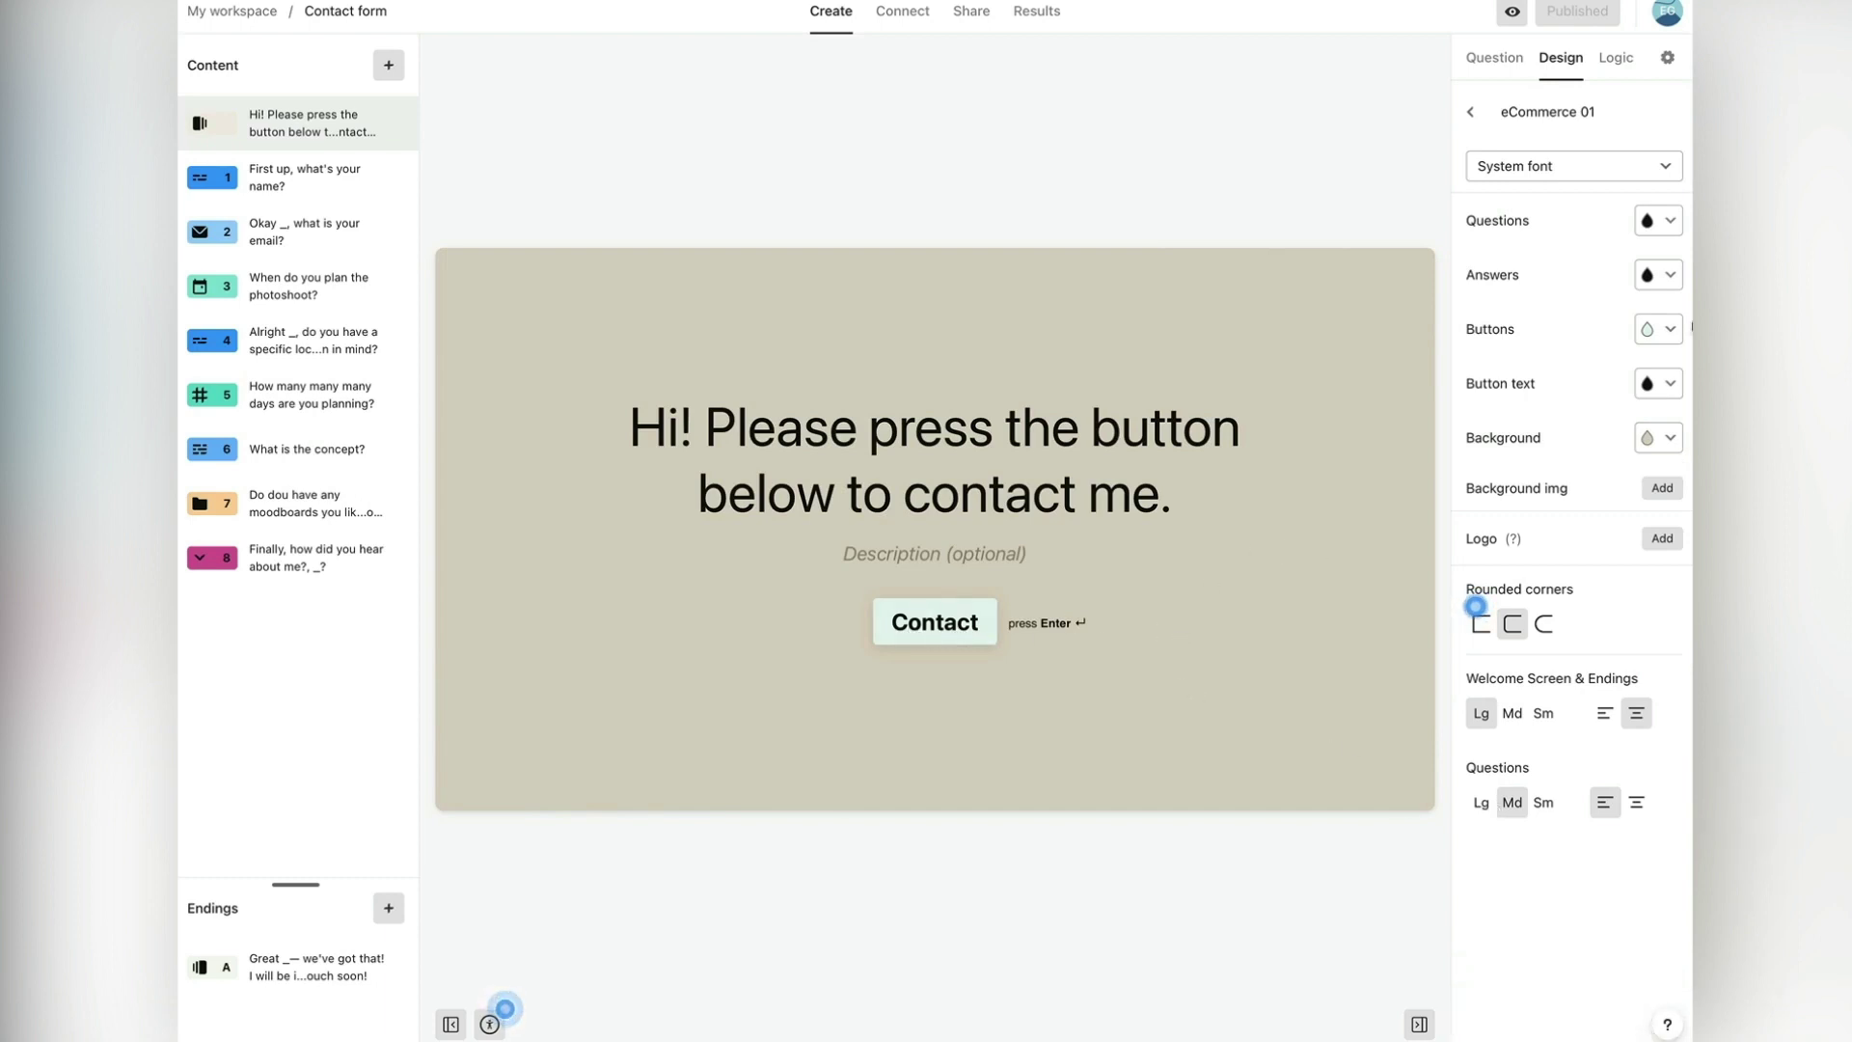
# Step: Change the theme's button colour to green #91B321 and save the theme
pyautogui.click(1656, 330)
pyautogui.click(1252, 533)
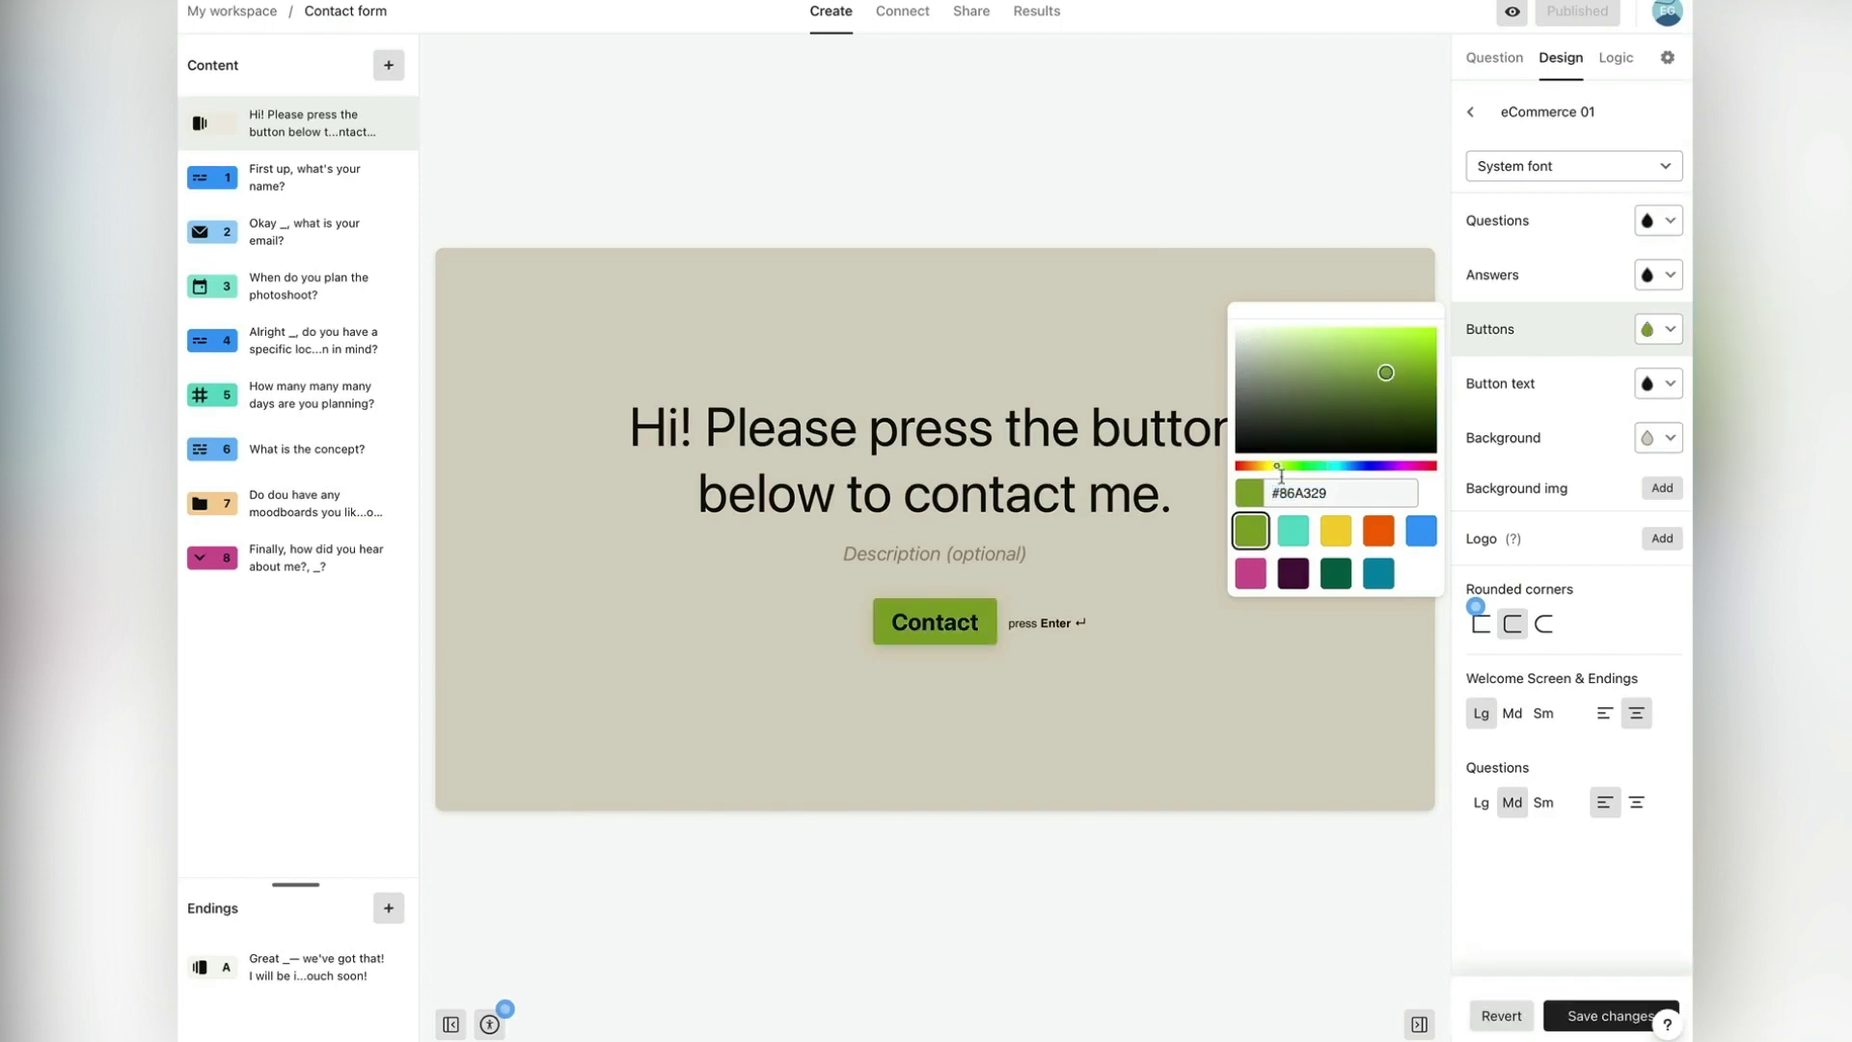
pyautogui.click(1390, 363)
pyautogui.moveTo(1390, 362); pyautogui.dragTo(1402, 367)
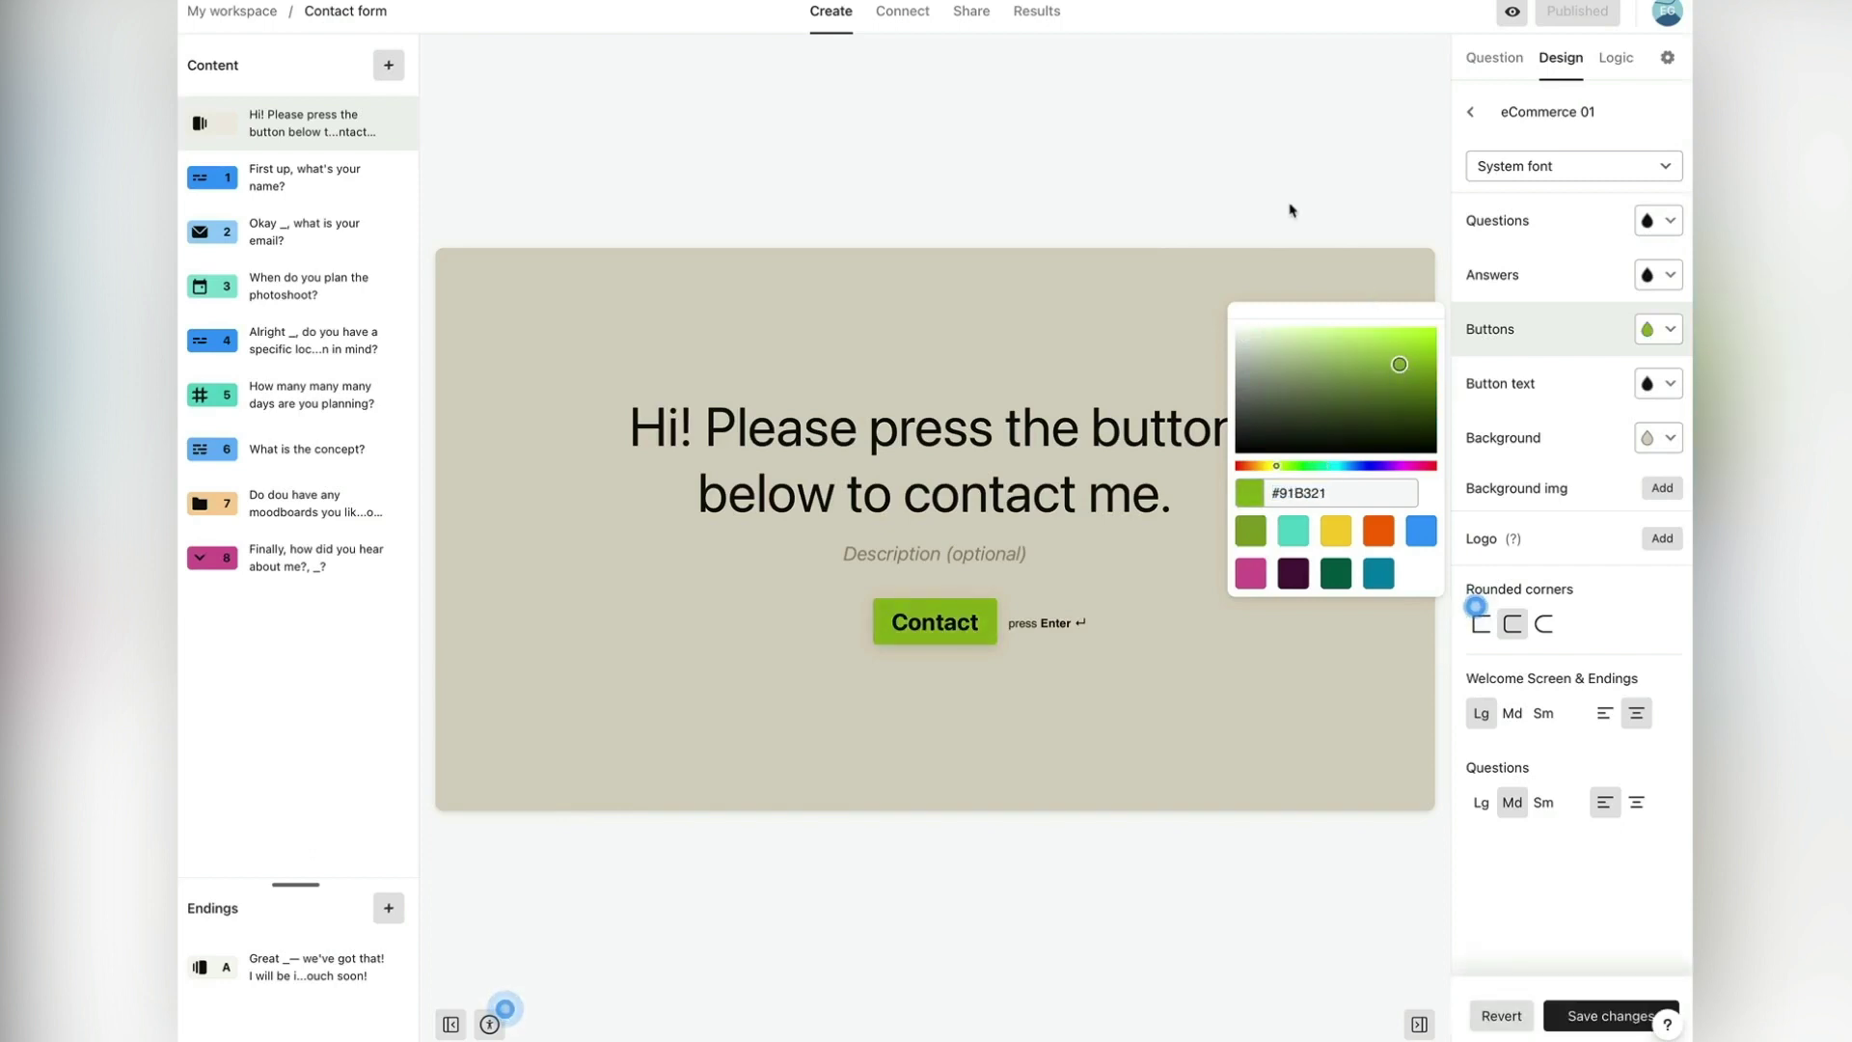
pyautogui.click(1346, 248)
pyautogui.click(1590, 1015)
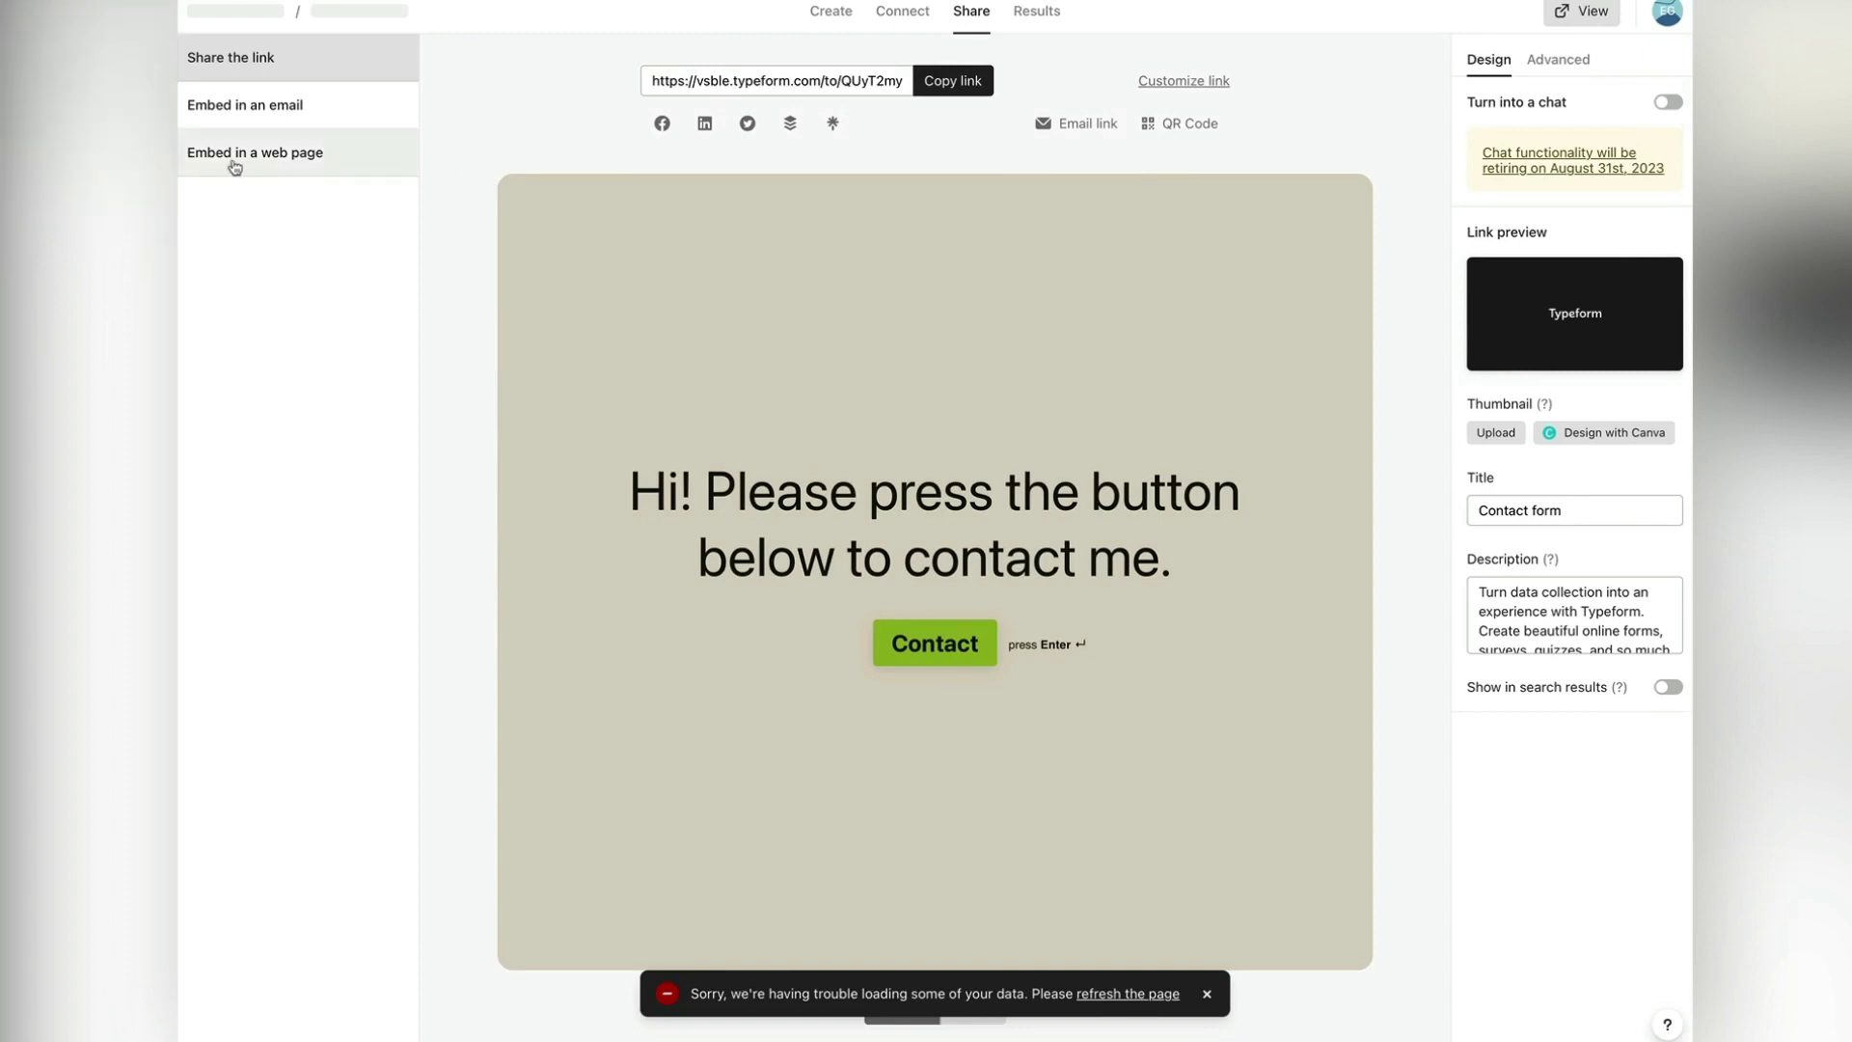
# Step: Copy the Contact form's standard web-page embed code from Typeform's Share options
pyautogui.click(328, 168)
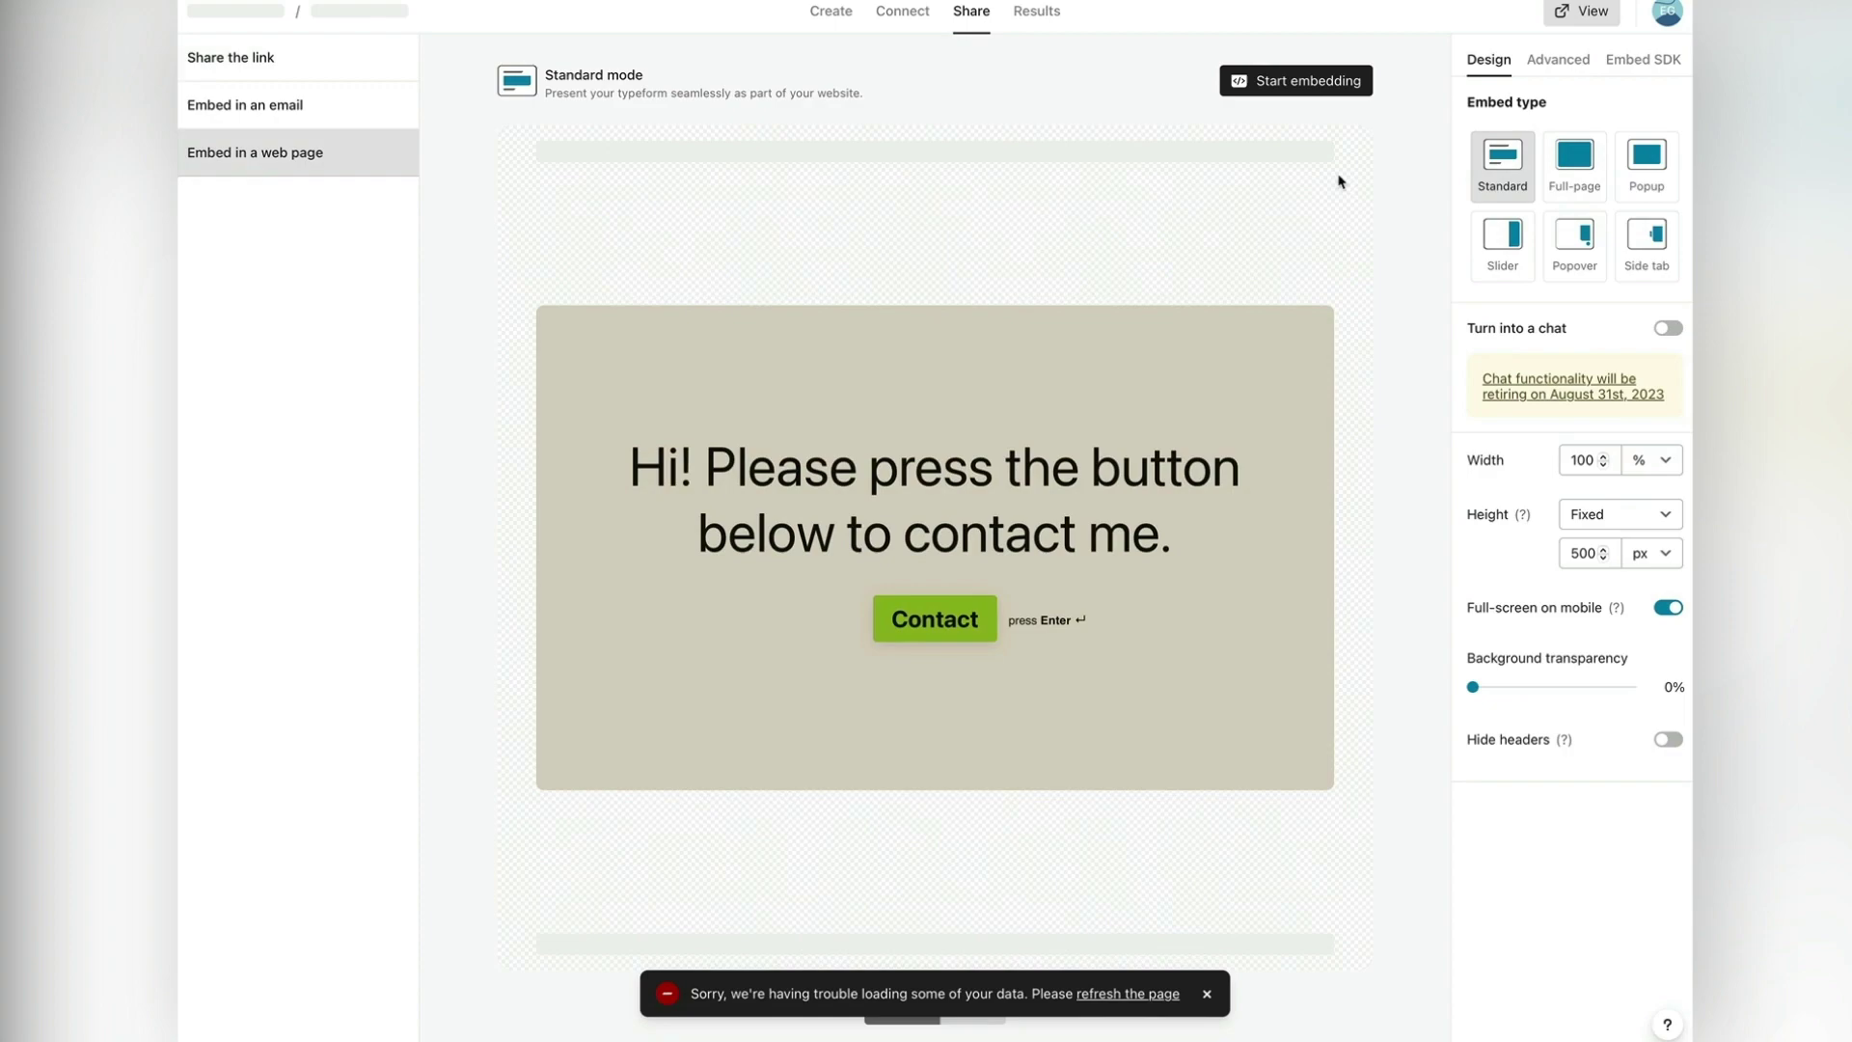
pyautogui.click(1281, 89)
pyautogui.click(697, 322)
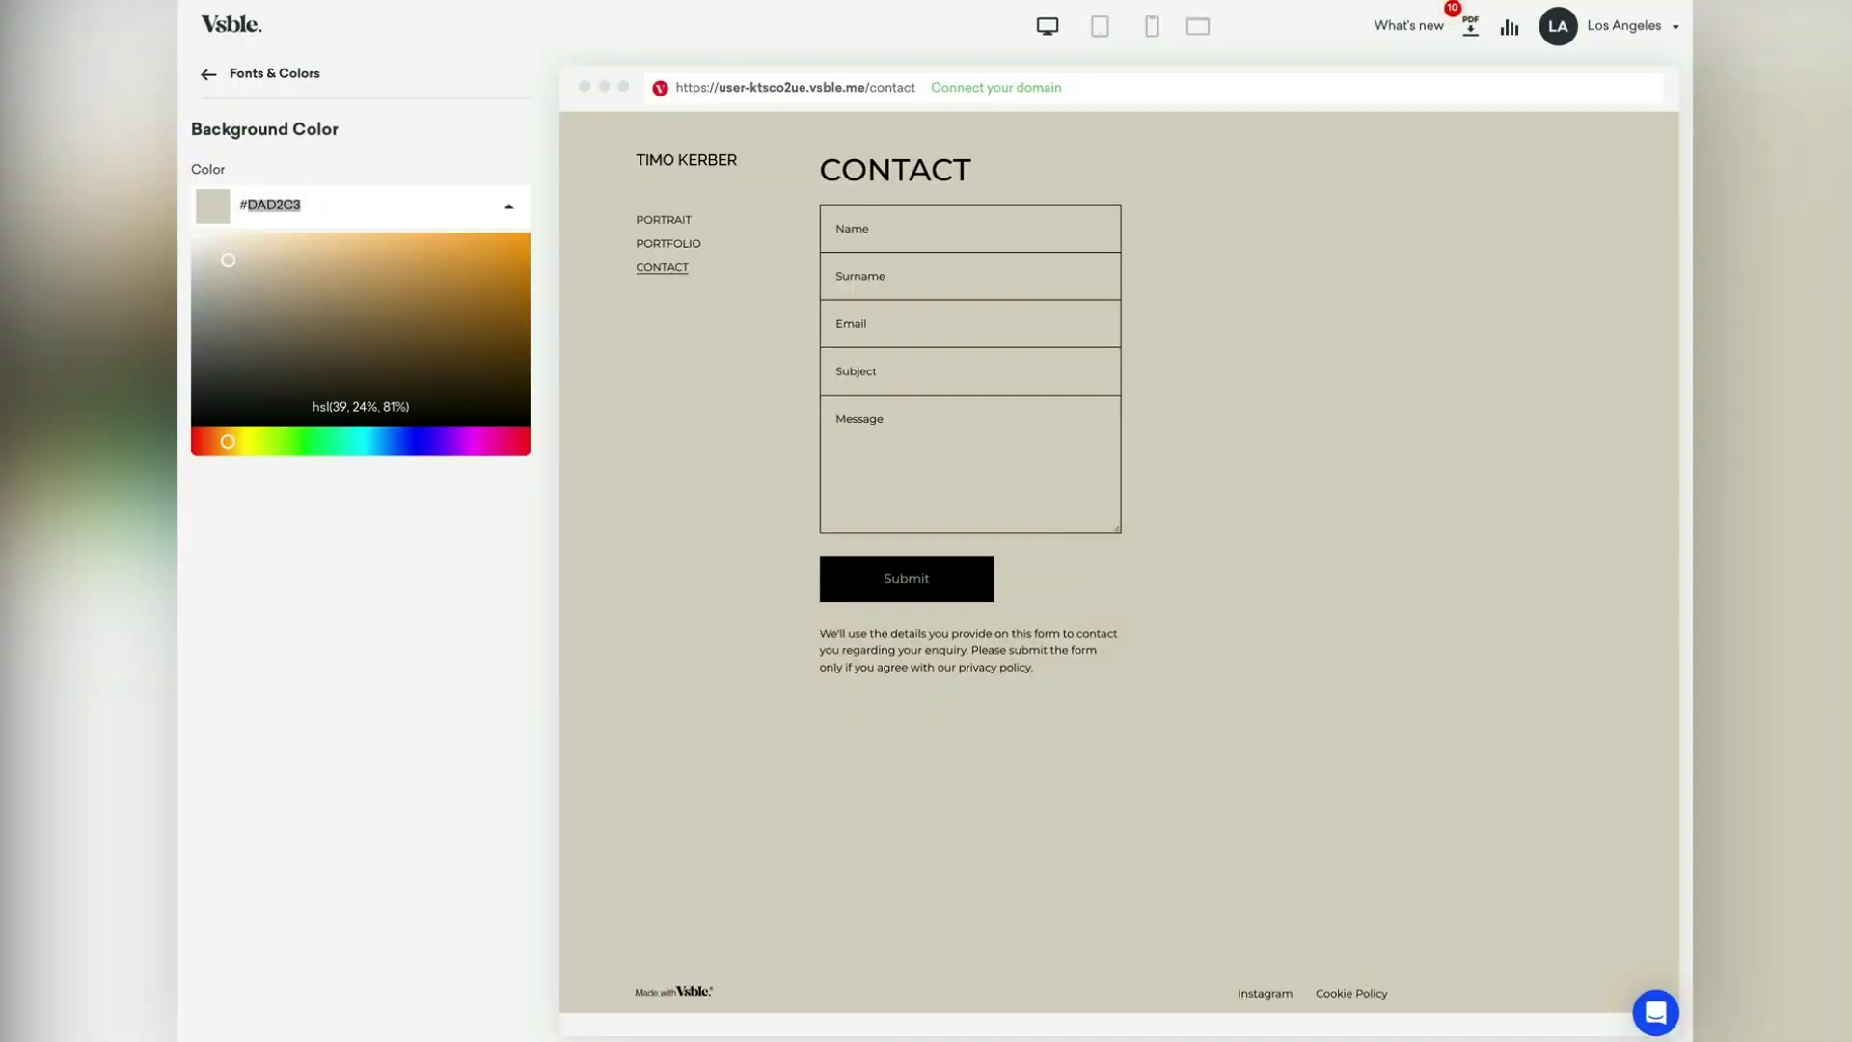
# Step: Disable Vsble's original Contact page so the navigation shows only Portrait and Portfolio
pyautogui.click(218, 78)
pyautogui.click(235, 85)
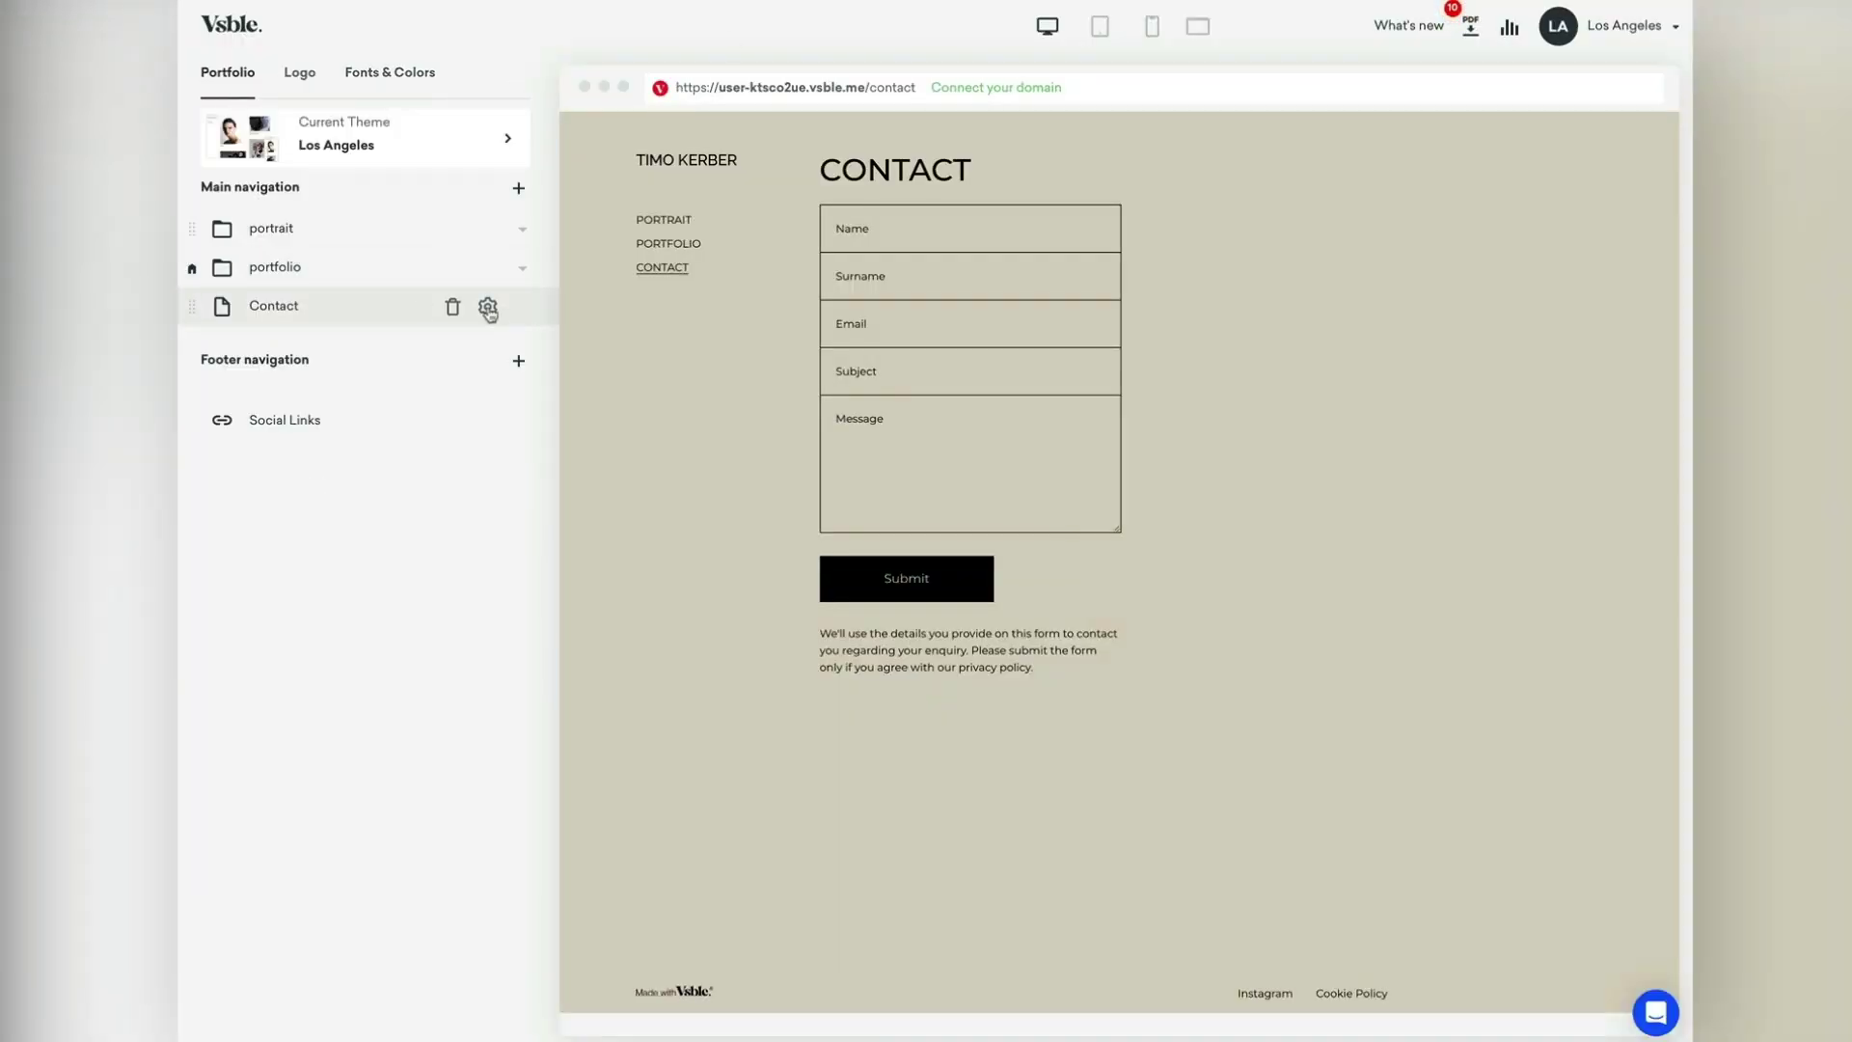
pyautogui.click(488, 307)
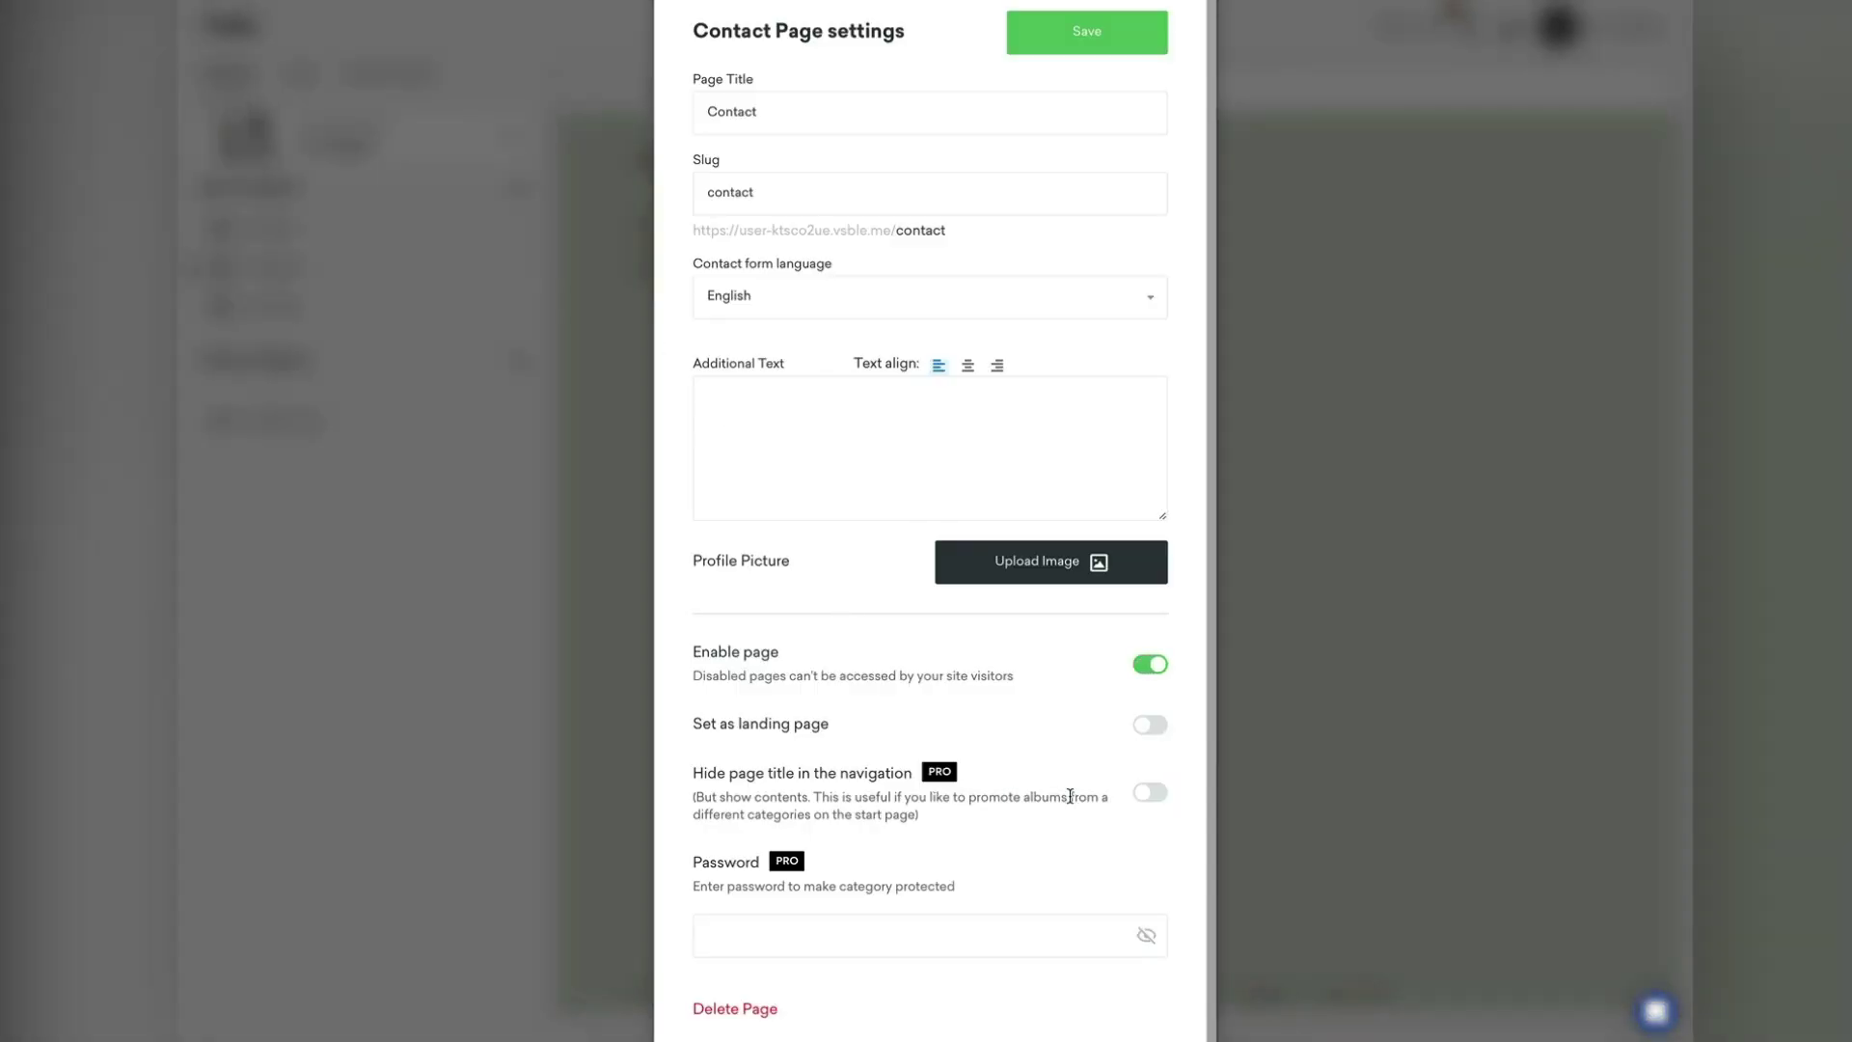
pyautogui.click(1149, 793)
pyautogui.click(1098, 47)
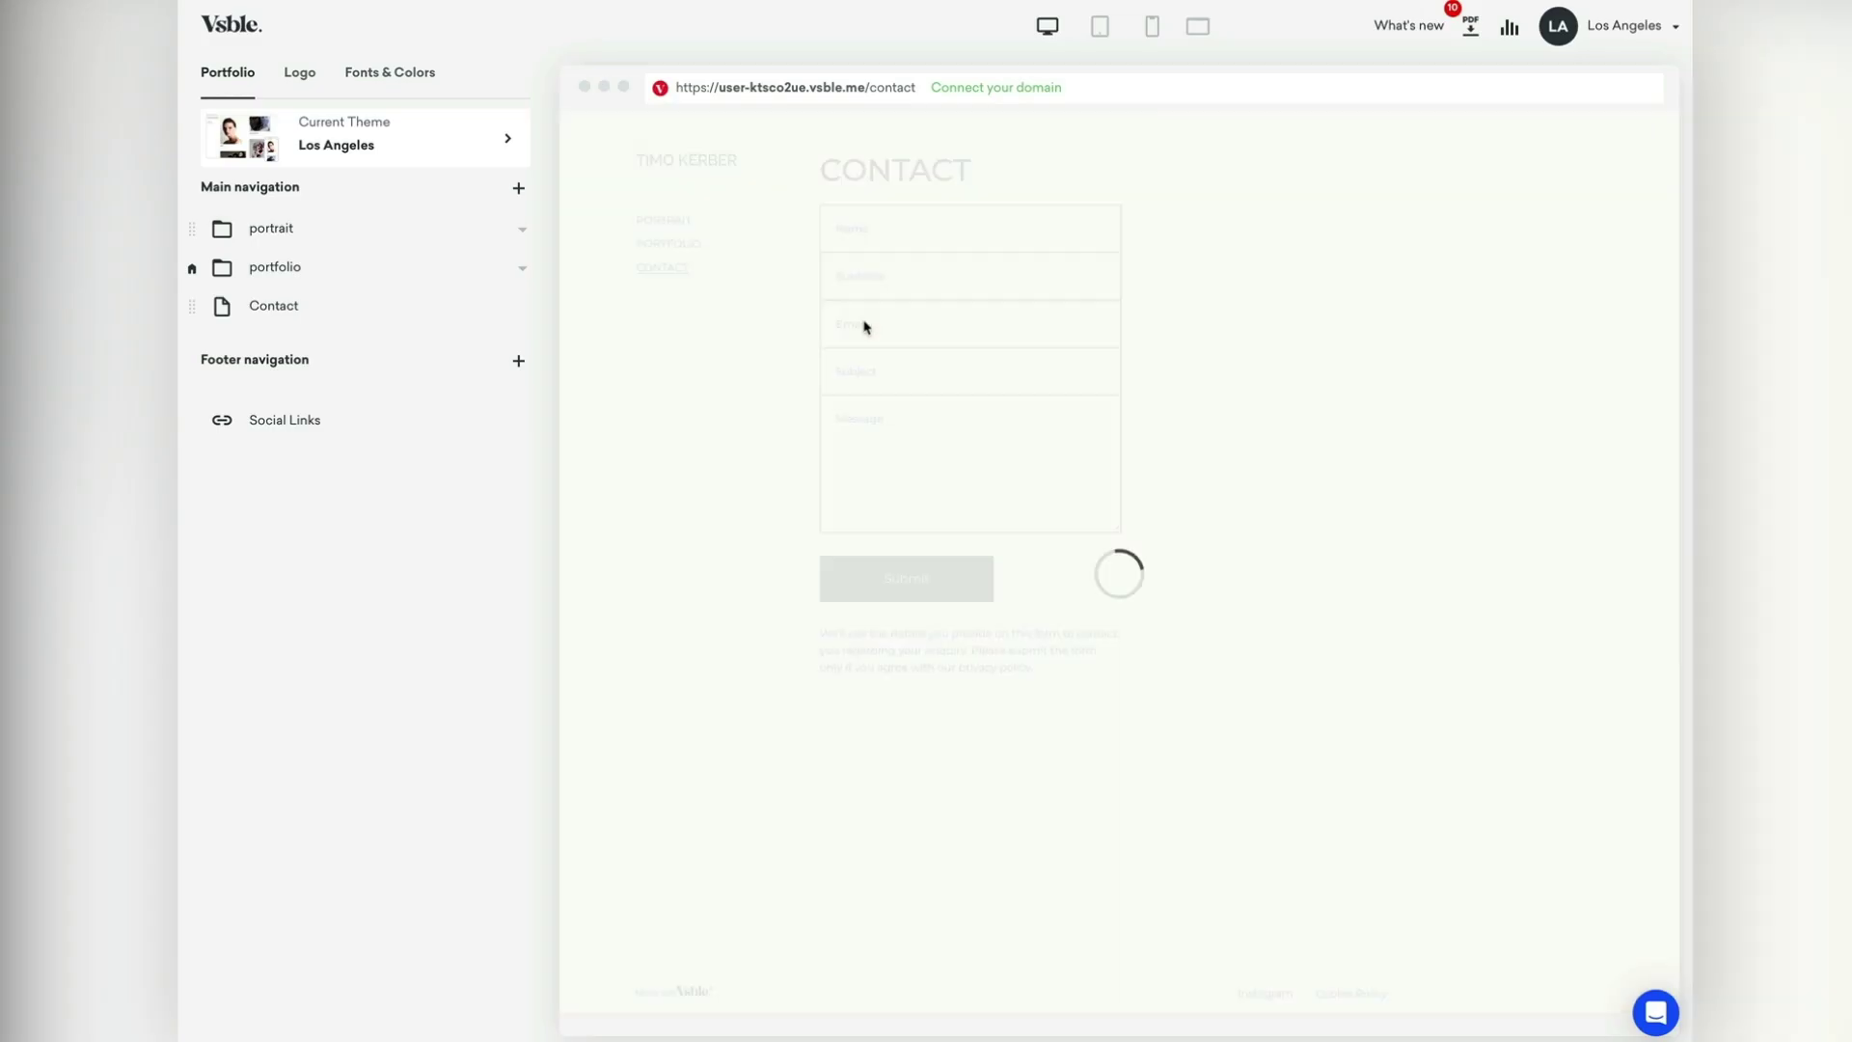
pyautogui.click(670, 244)
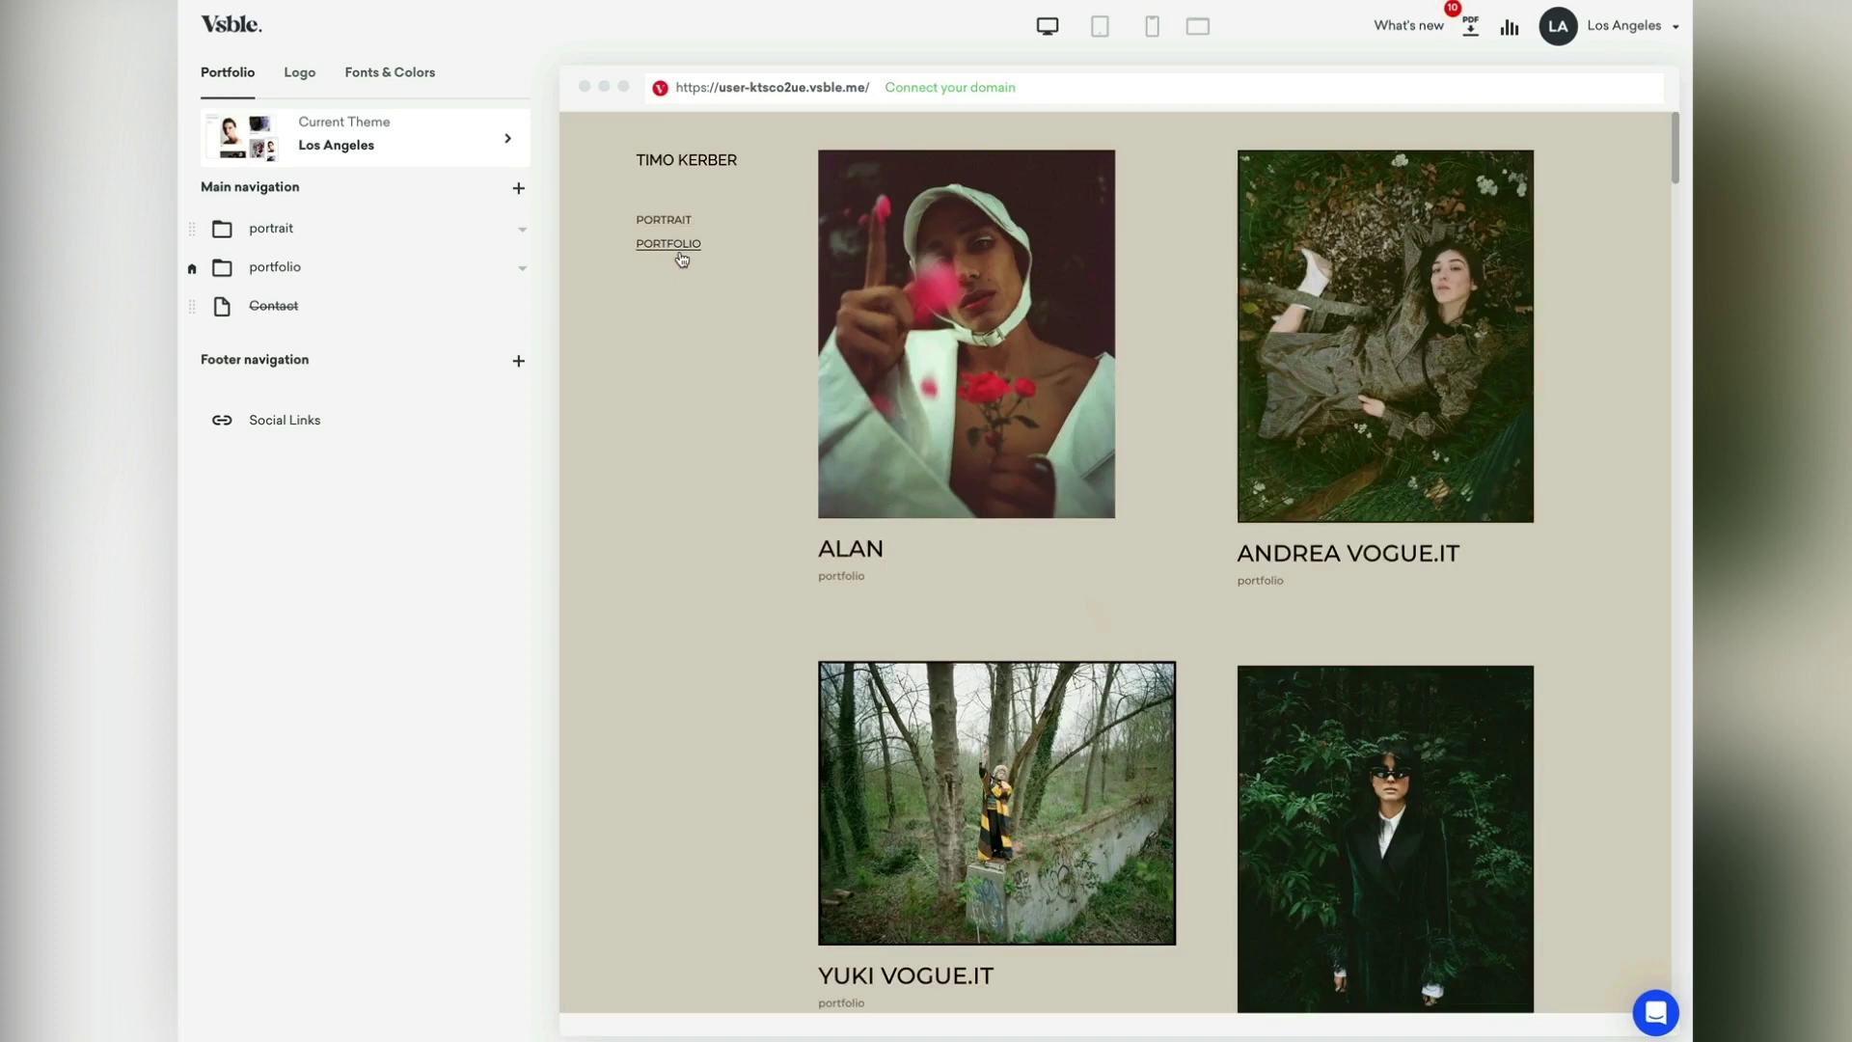
# Step: Create an HTML widget page titled 'Contact' containing the pasted Typeform embed code
pyautogui.click(518, 188)
pyautogui.click(443, 380)
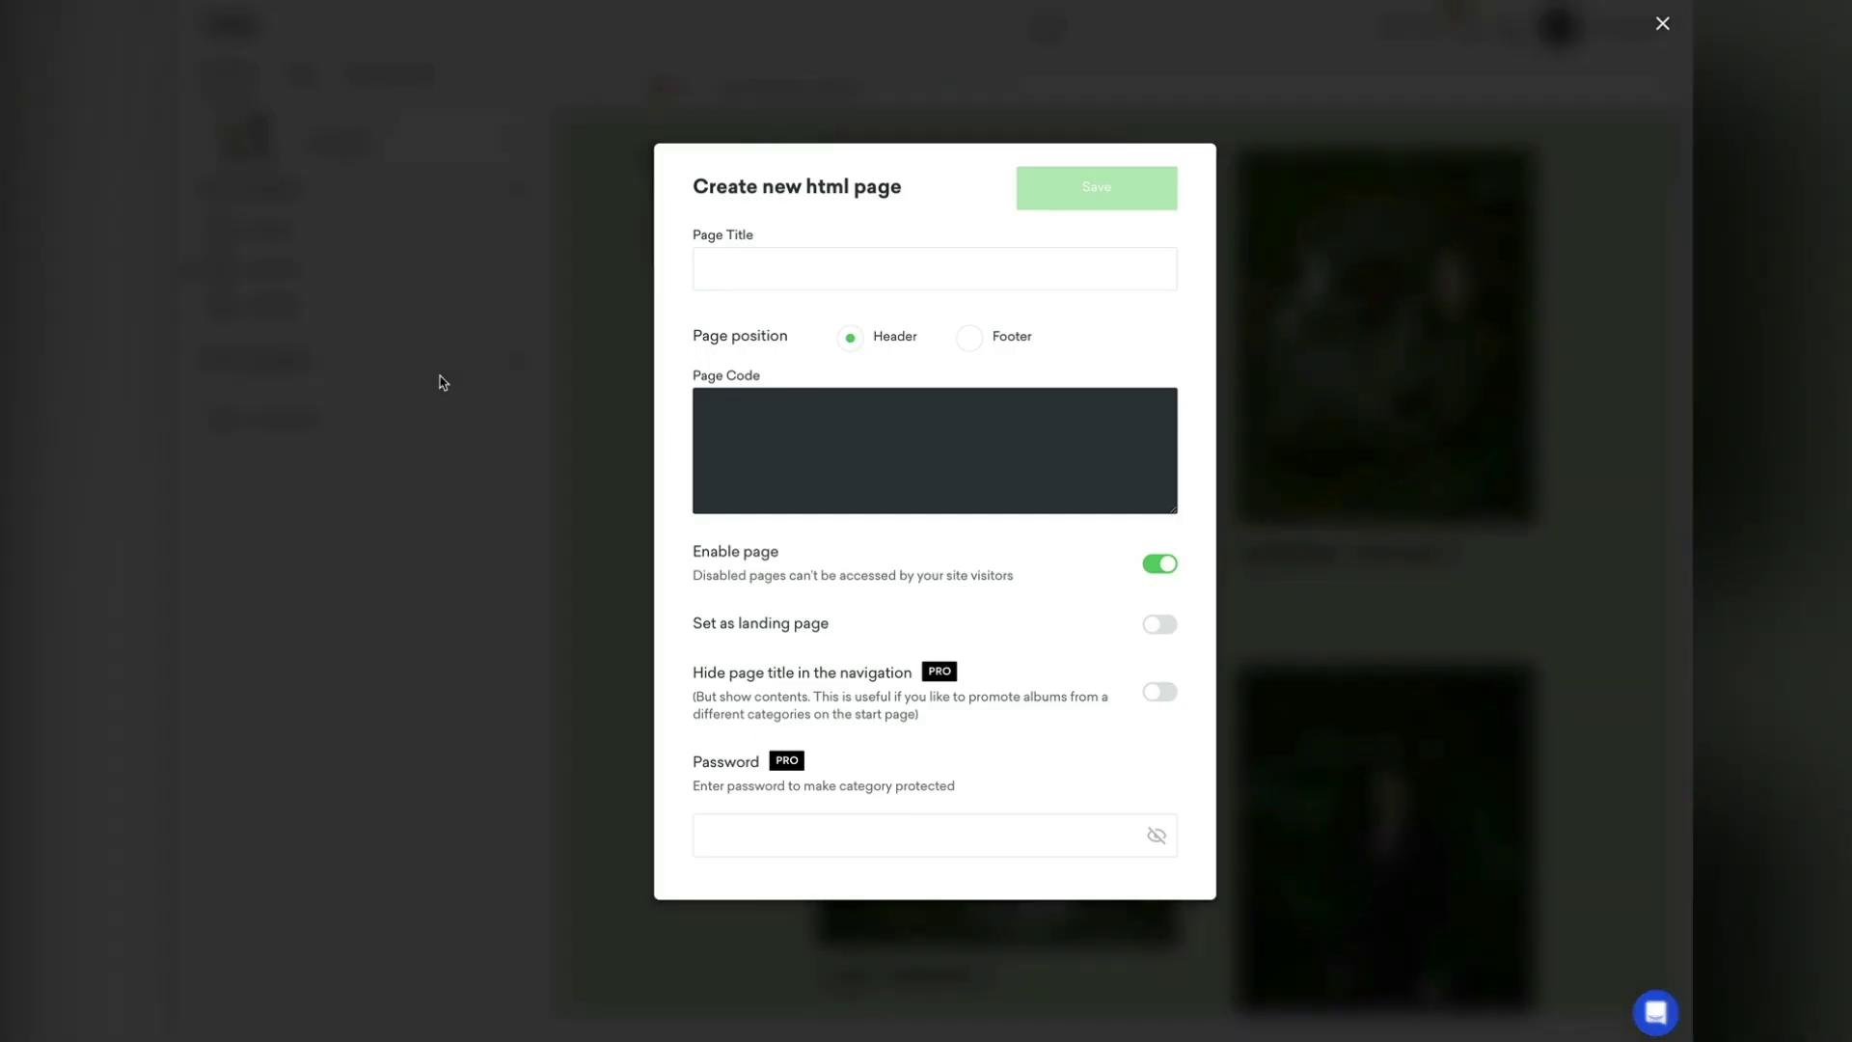
pyautogui.write('<div data-tf-widget="QUyT2my1" data-tf-opacity="100" data-tf-iframe-props="title=Contact form" data-tf-transitive-search-params data-tf-medium="snippet" style="width:100%;height:500px;"></div><script src="//embed.typeform.com/next/embed.js"></script>')
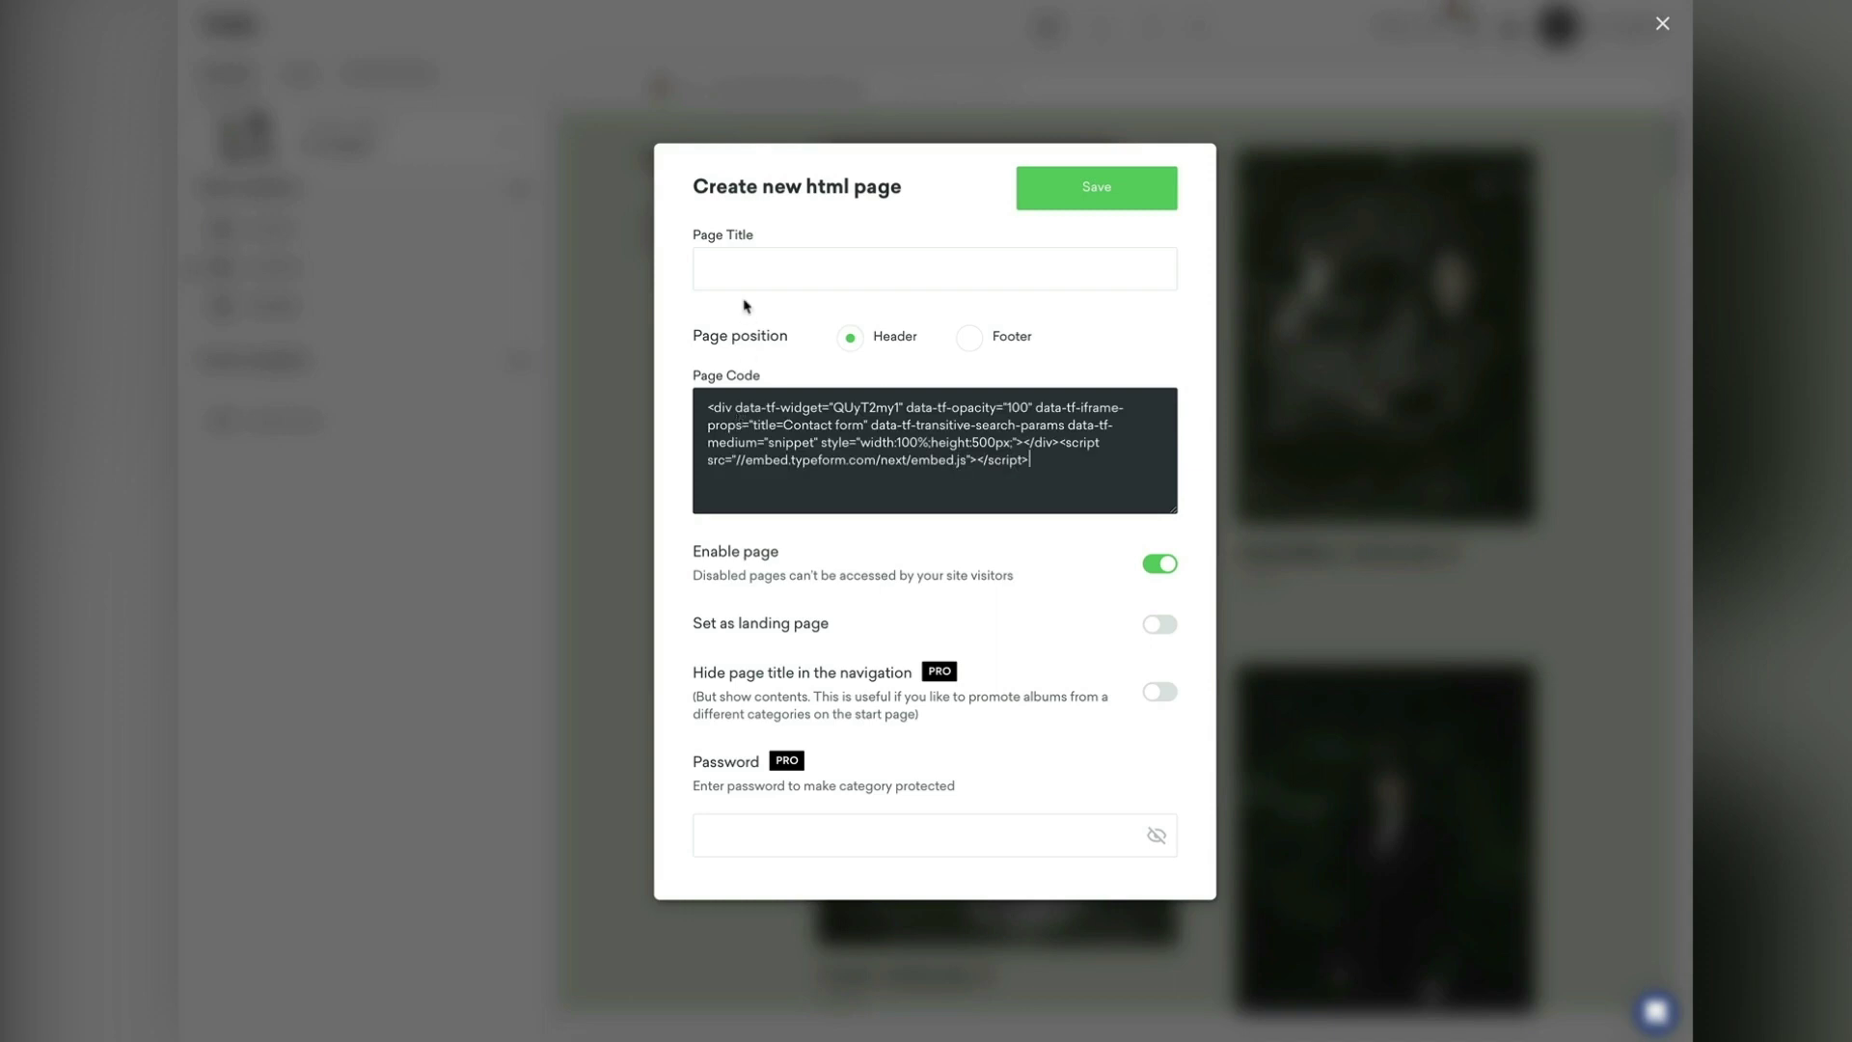
pyautogui.click(731, 273)
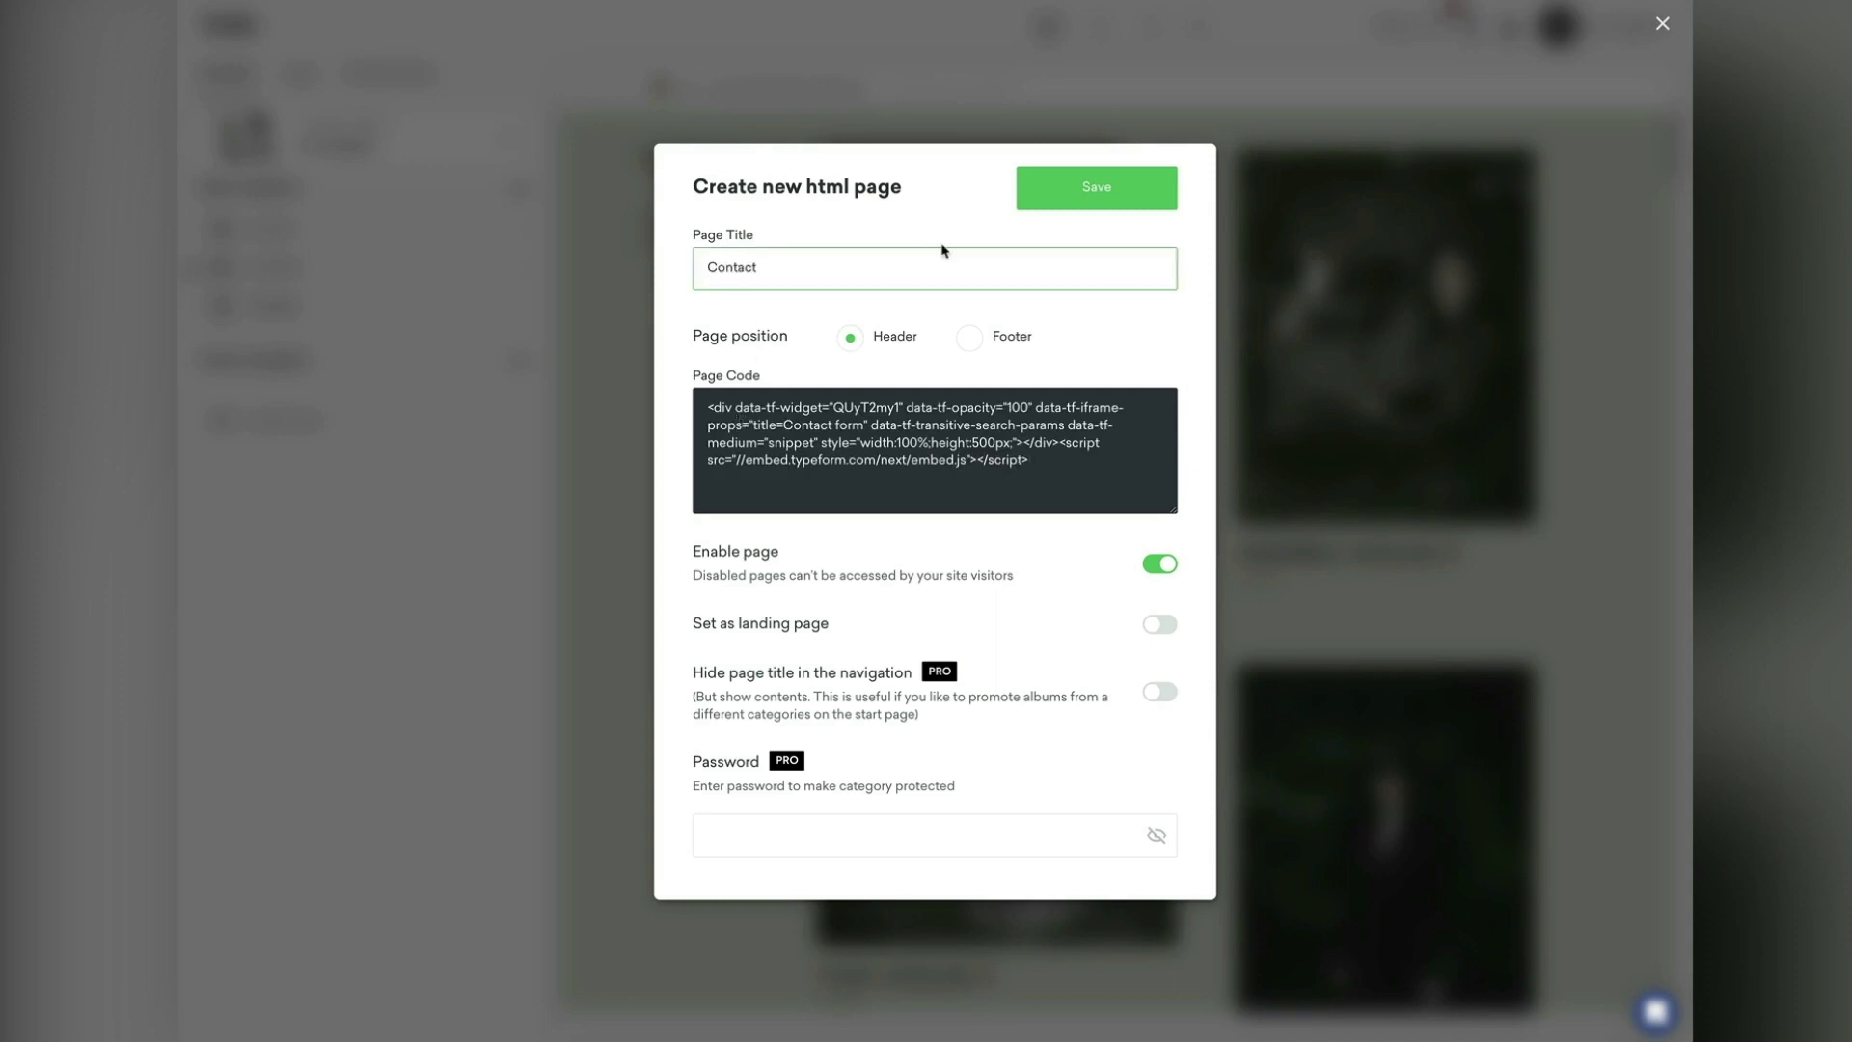
pyautogui.click(1047, 206)
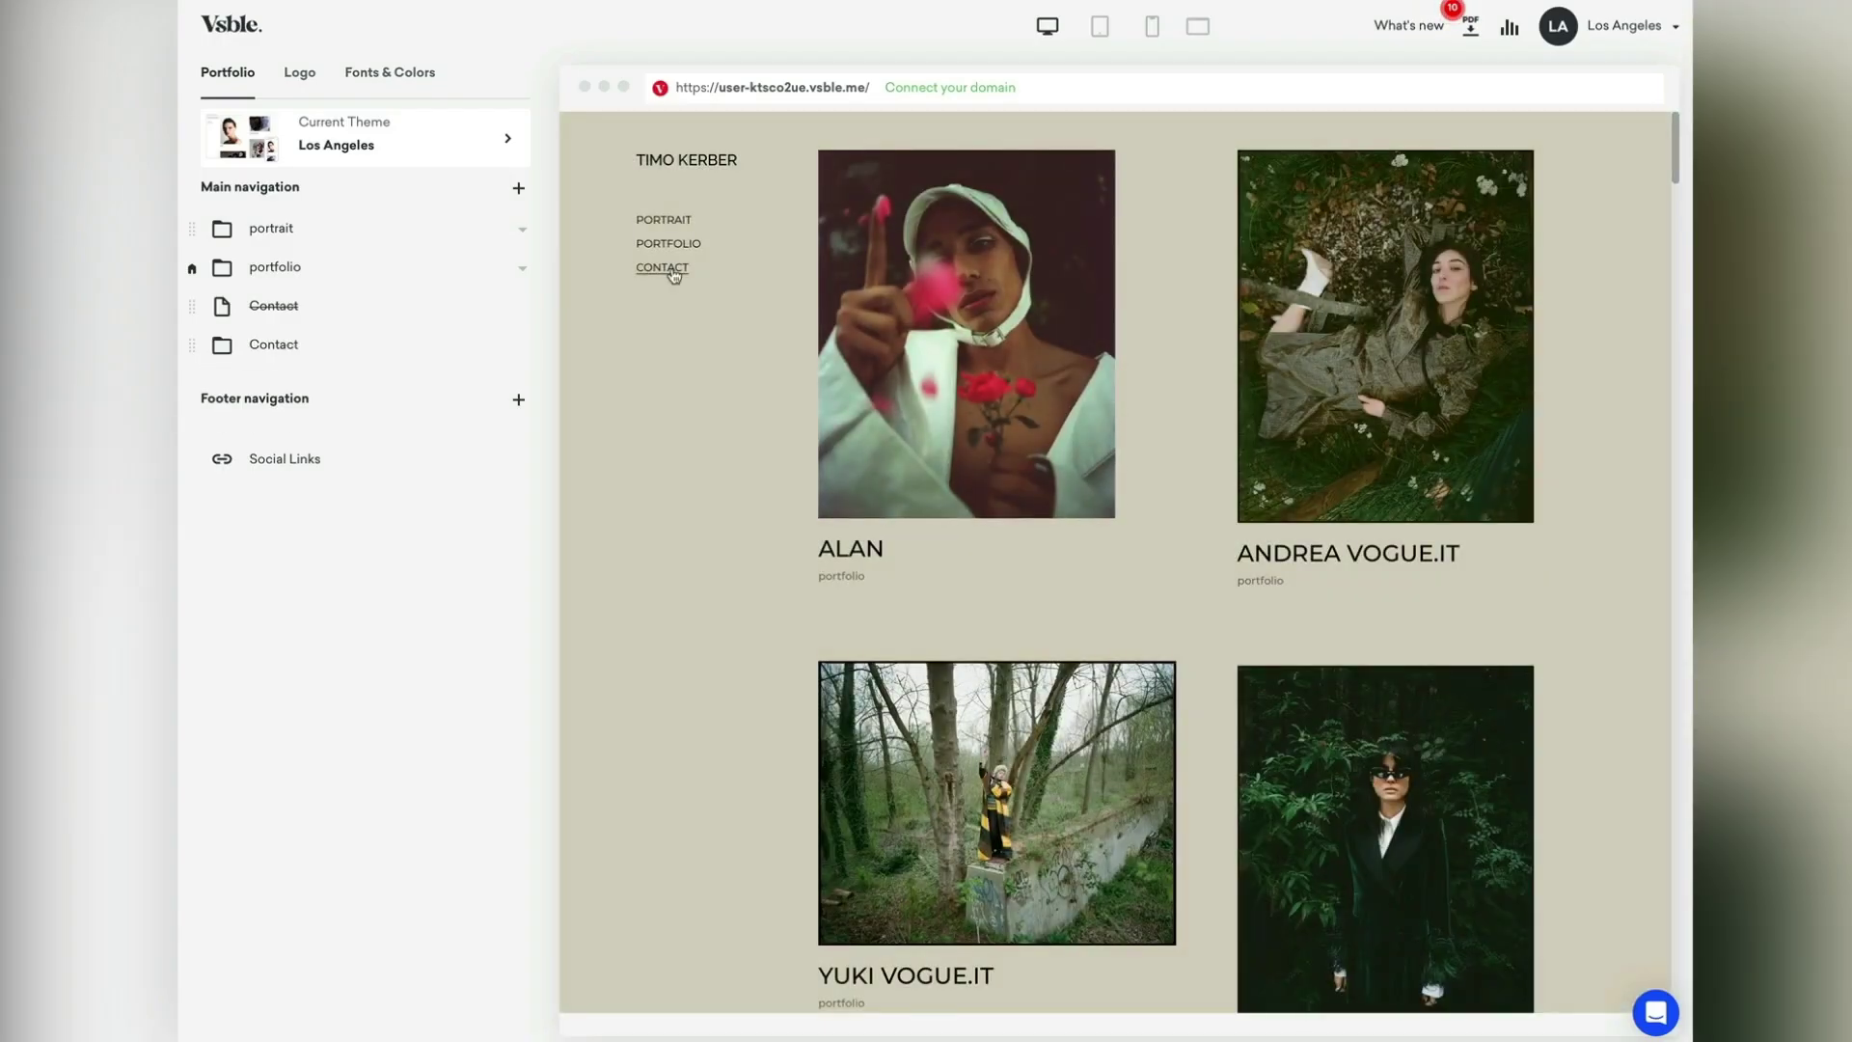
# Step: Open the new Contact page, start the form, and answer the name and email questions
pyautogui.click(665, 269)
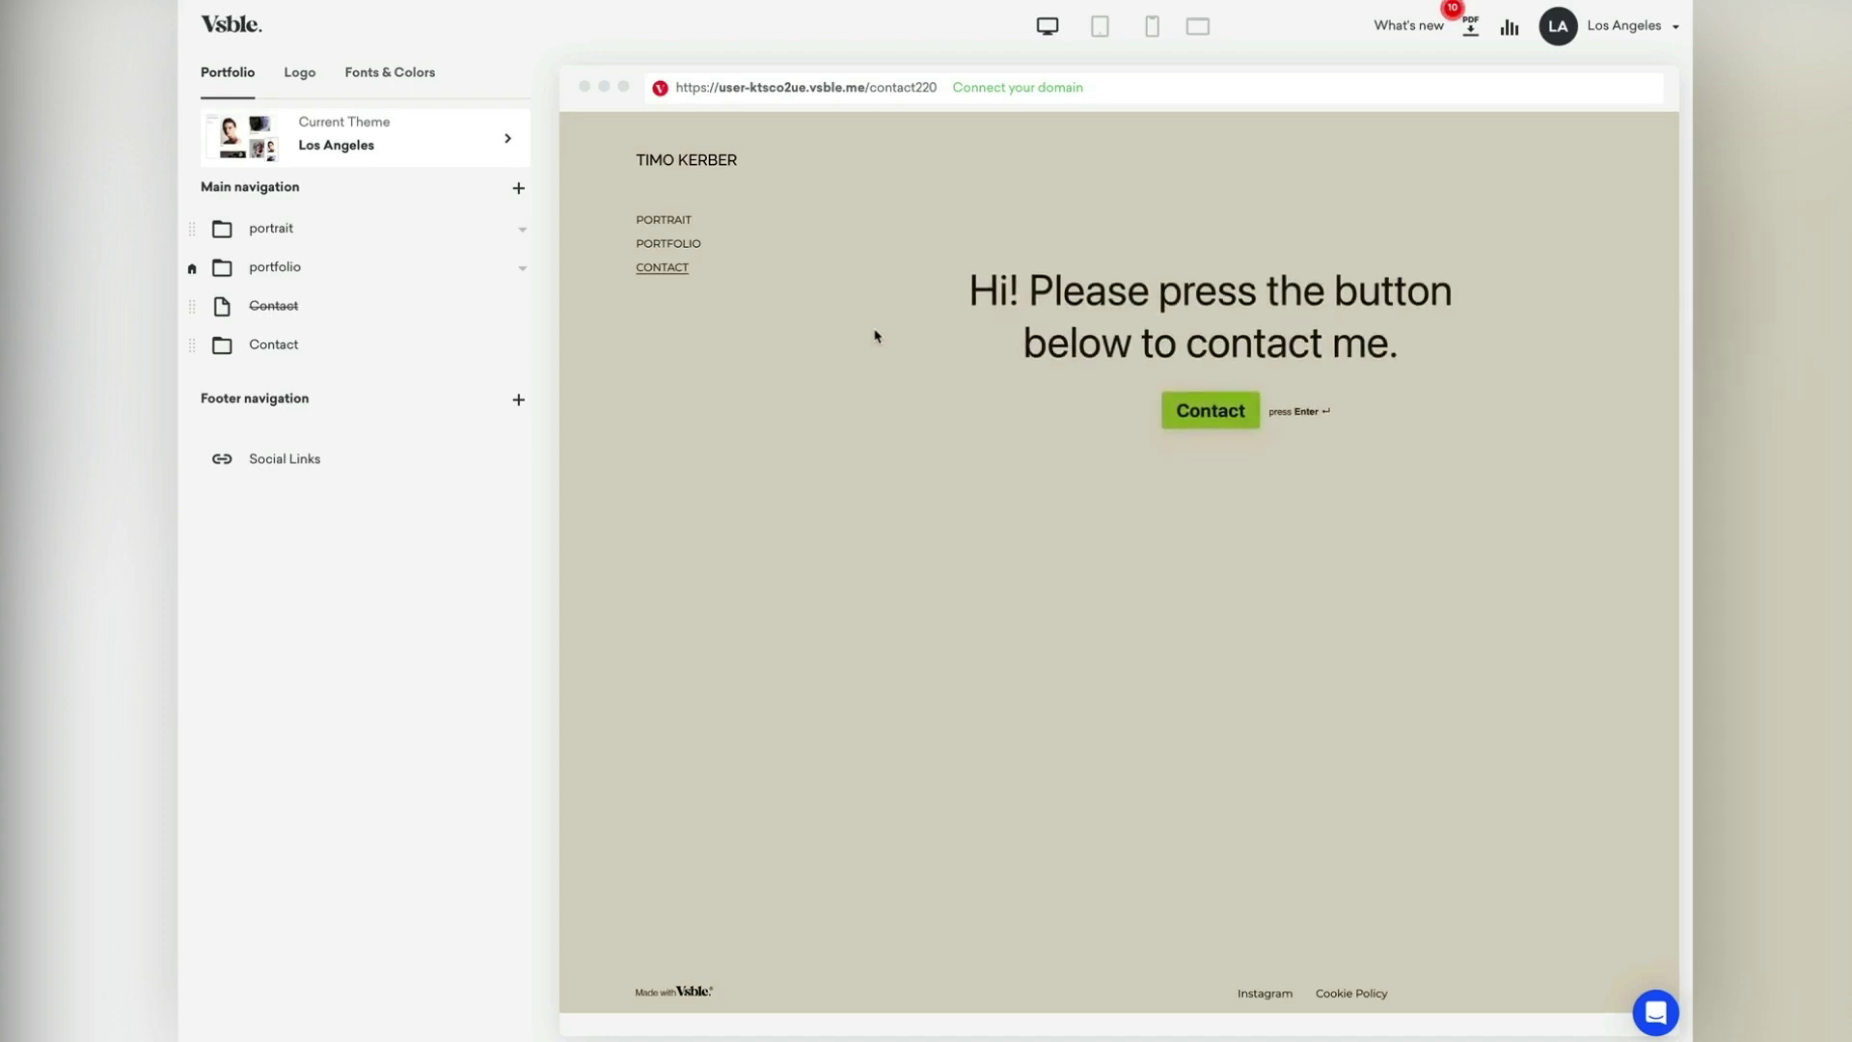
pyautogui.click(1217, 413)
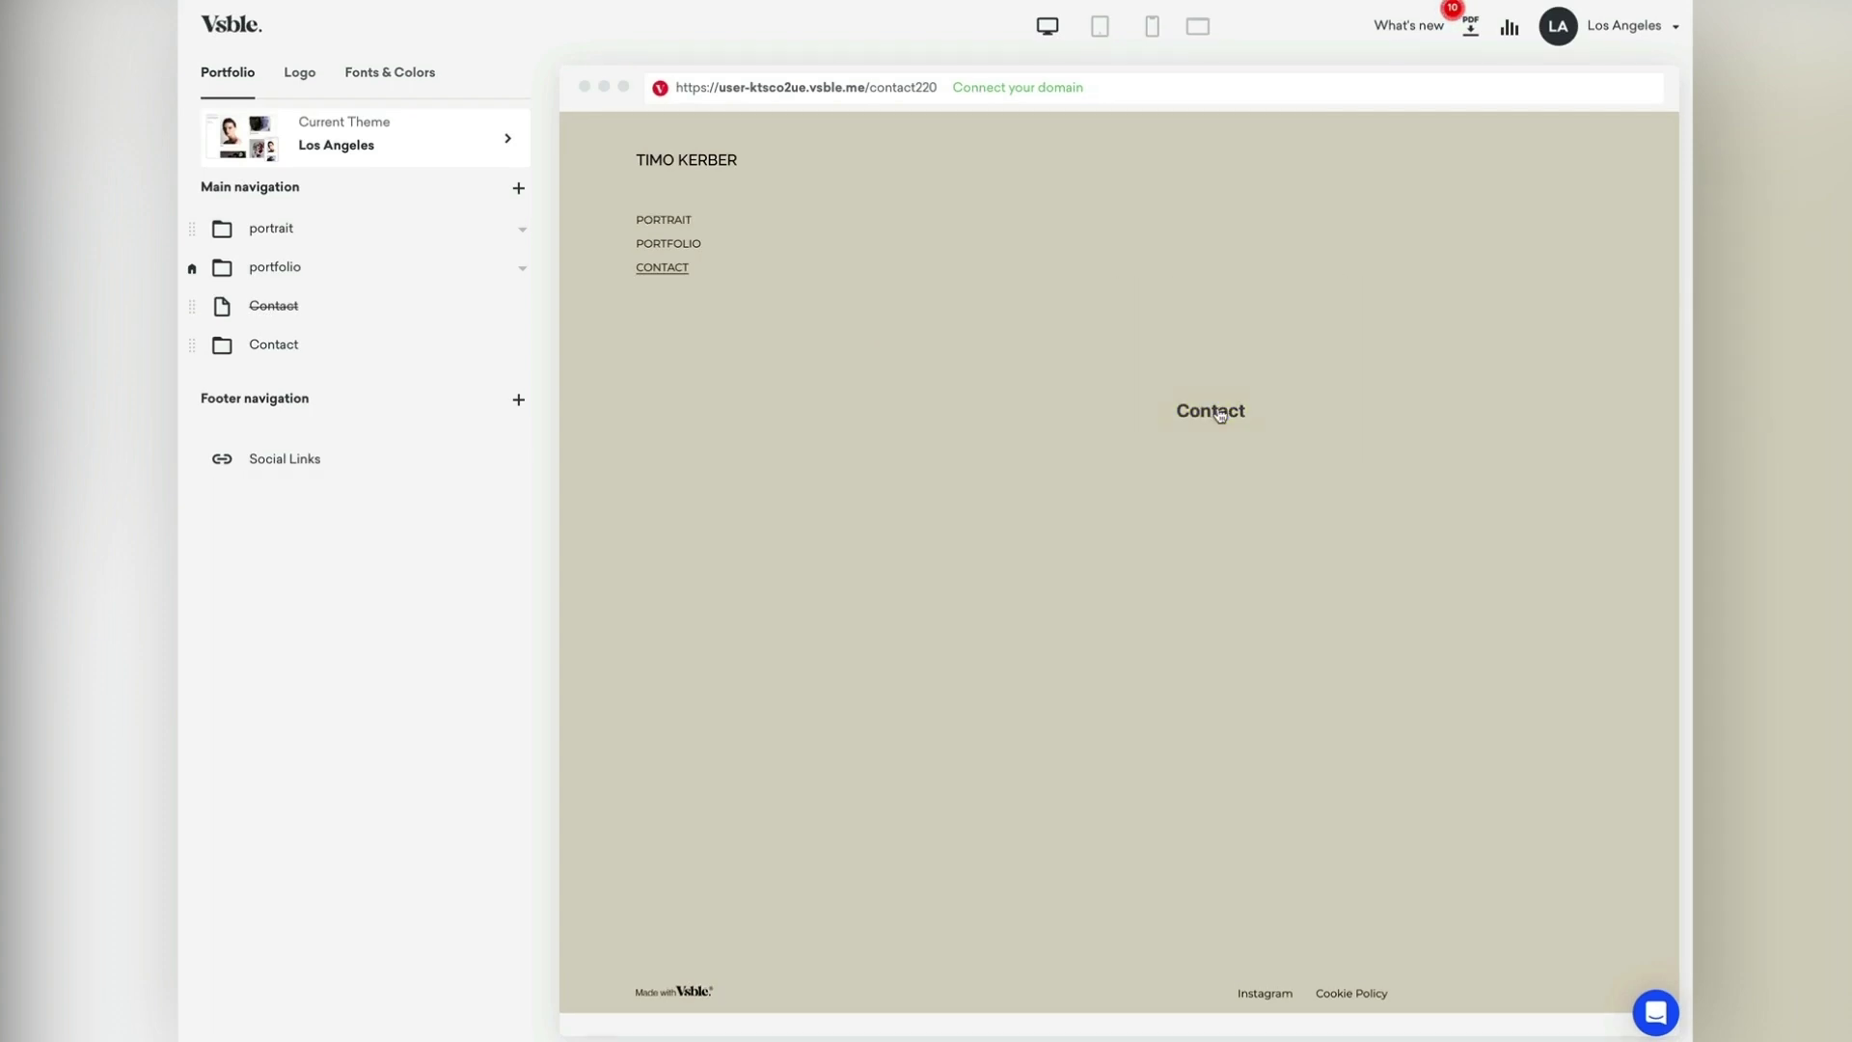
pyautogui.write('Jakw')
pyautogui.press('BackSpace')
pyautogui.write('e')
pyautogui.press('Return')
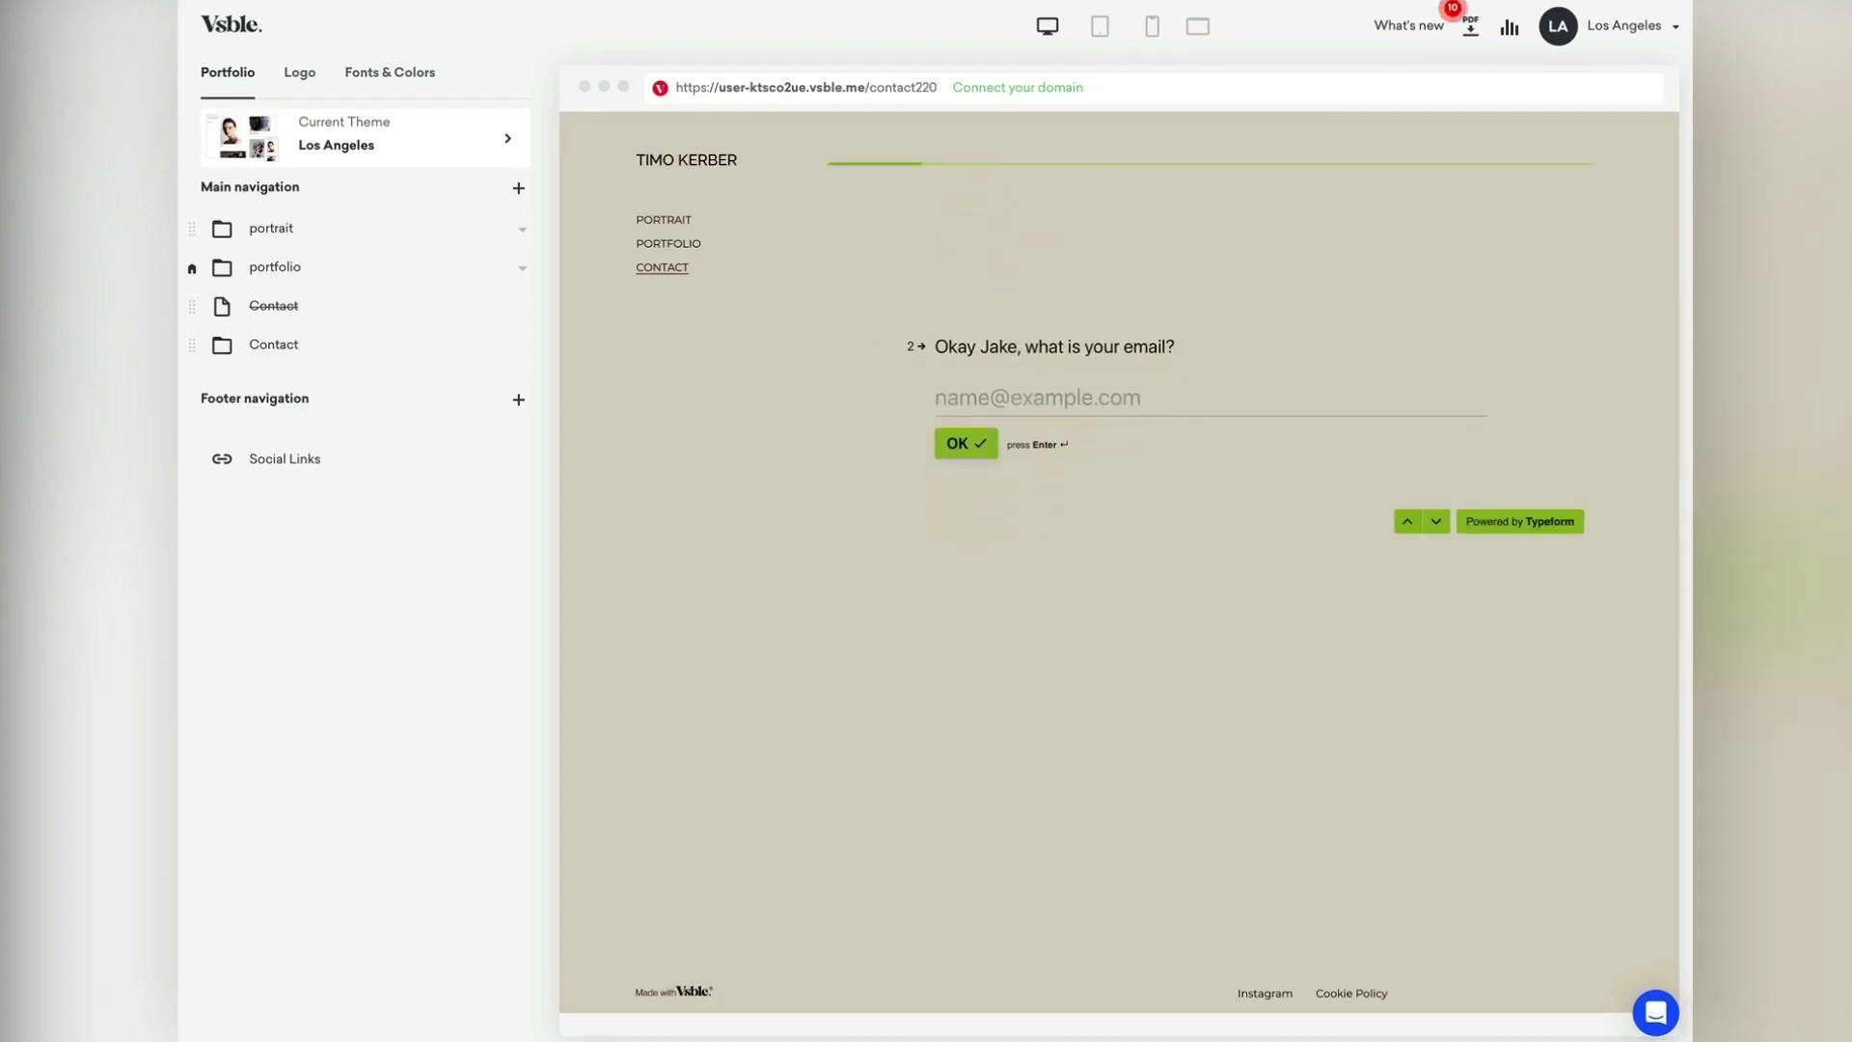
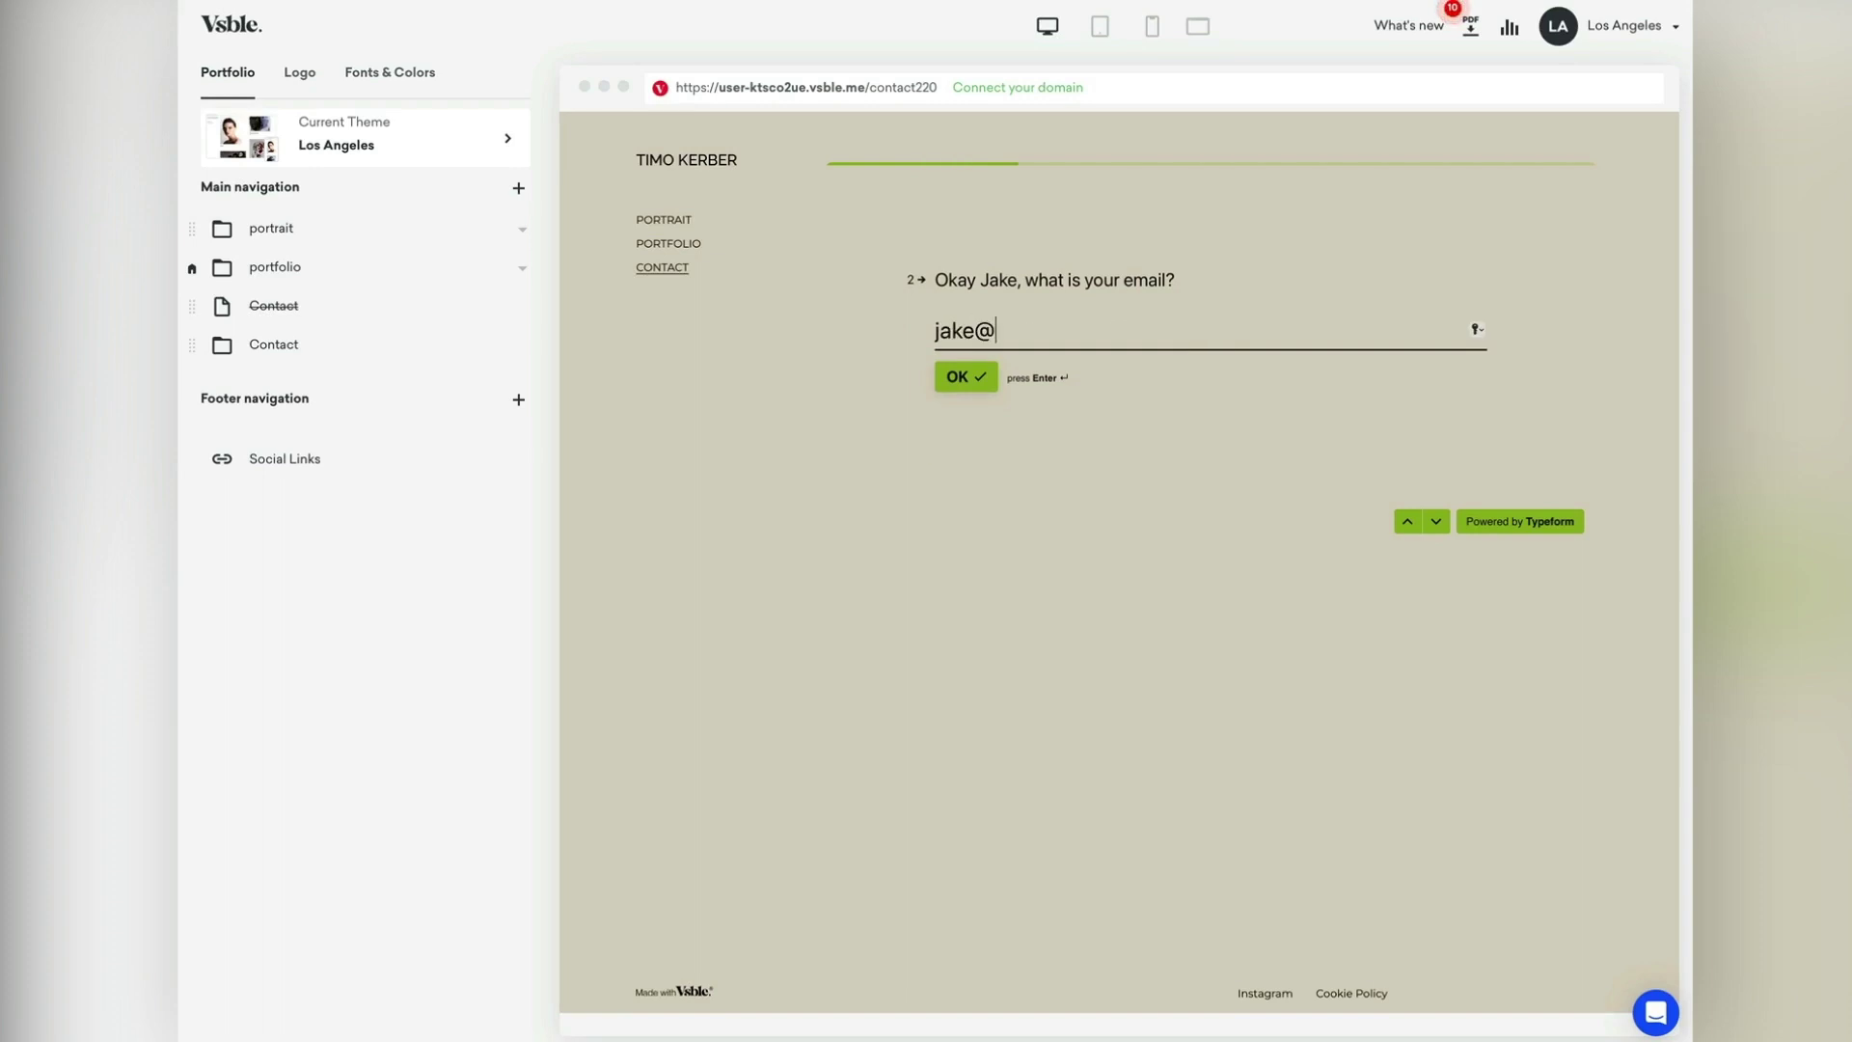
pyautogui.click(955, 378)
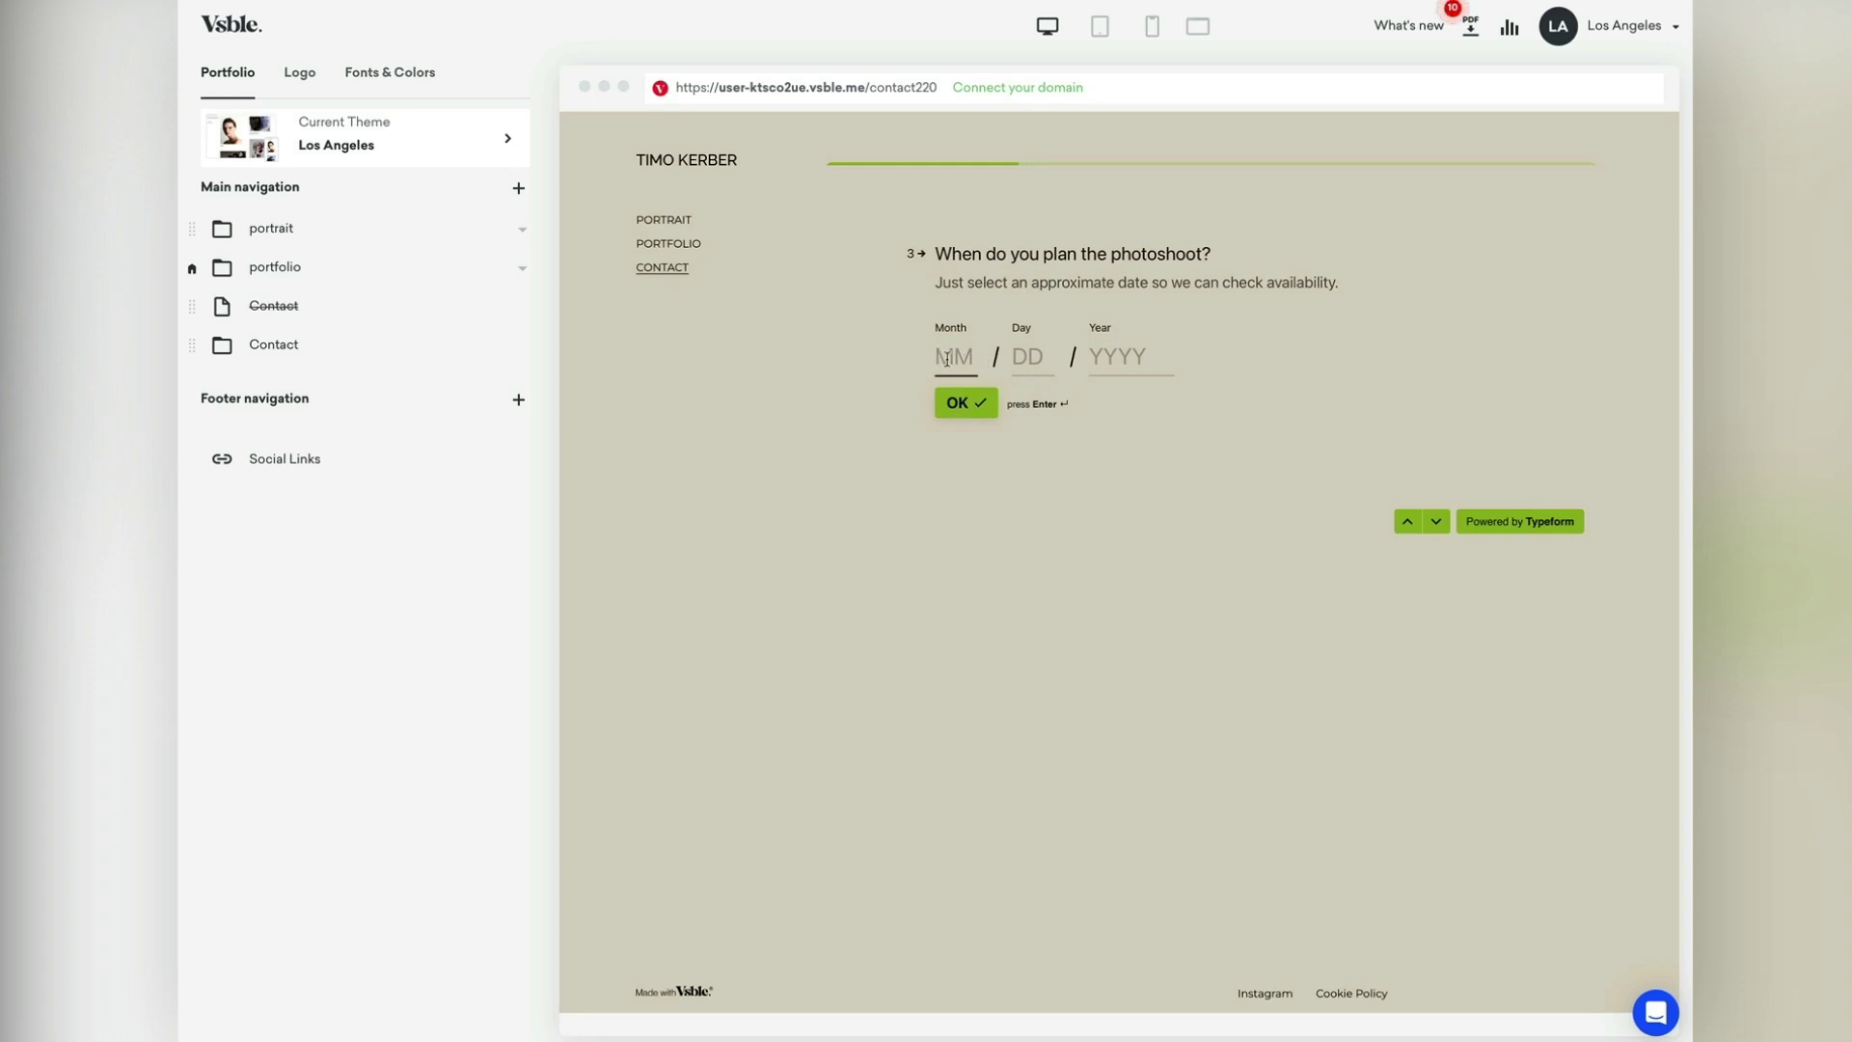
# Step: Enter the photoshoot date 08122023 and the location Berlin, Germany
pyautogui.write('08122023')
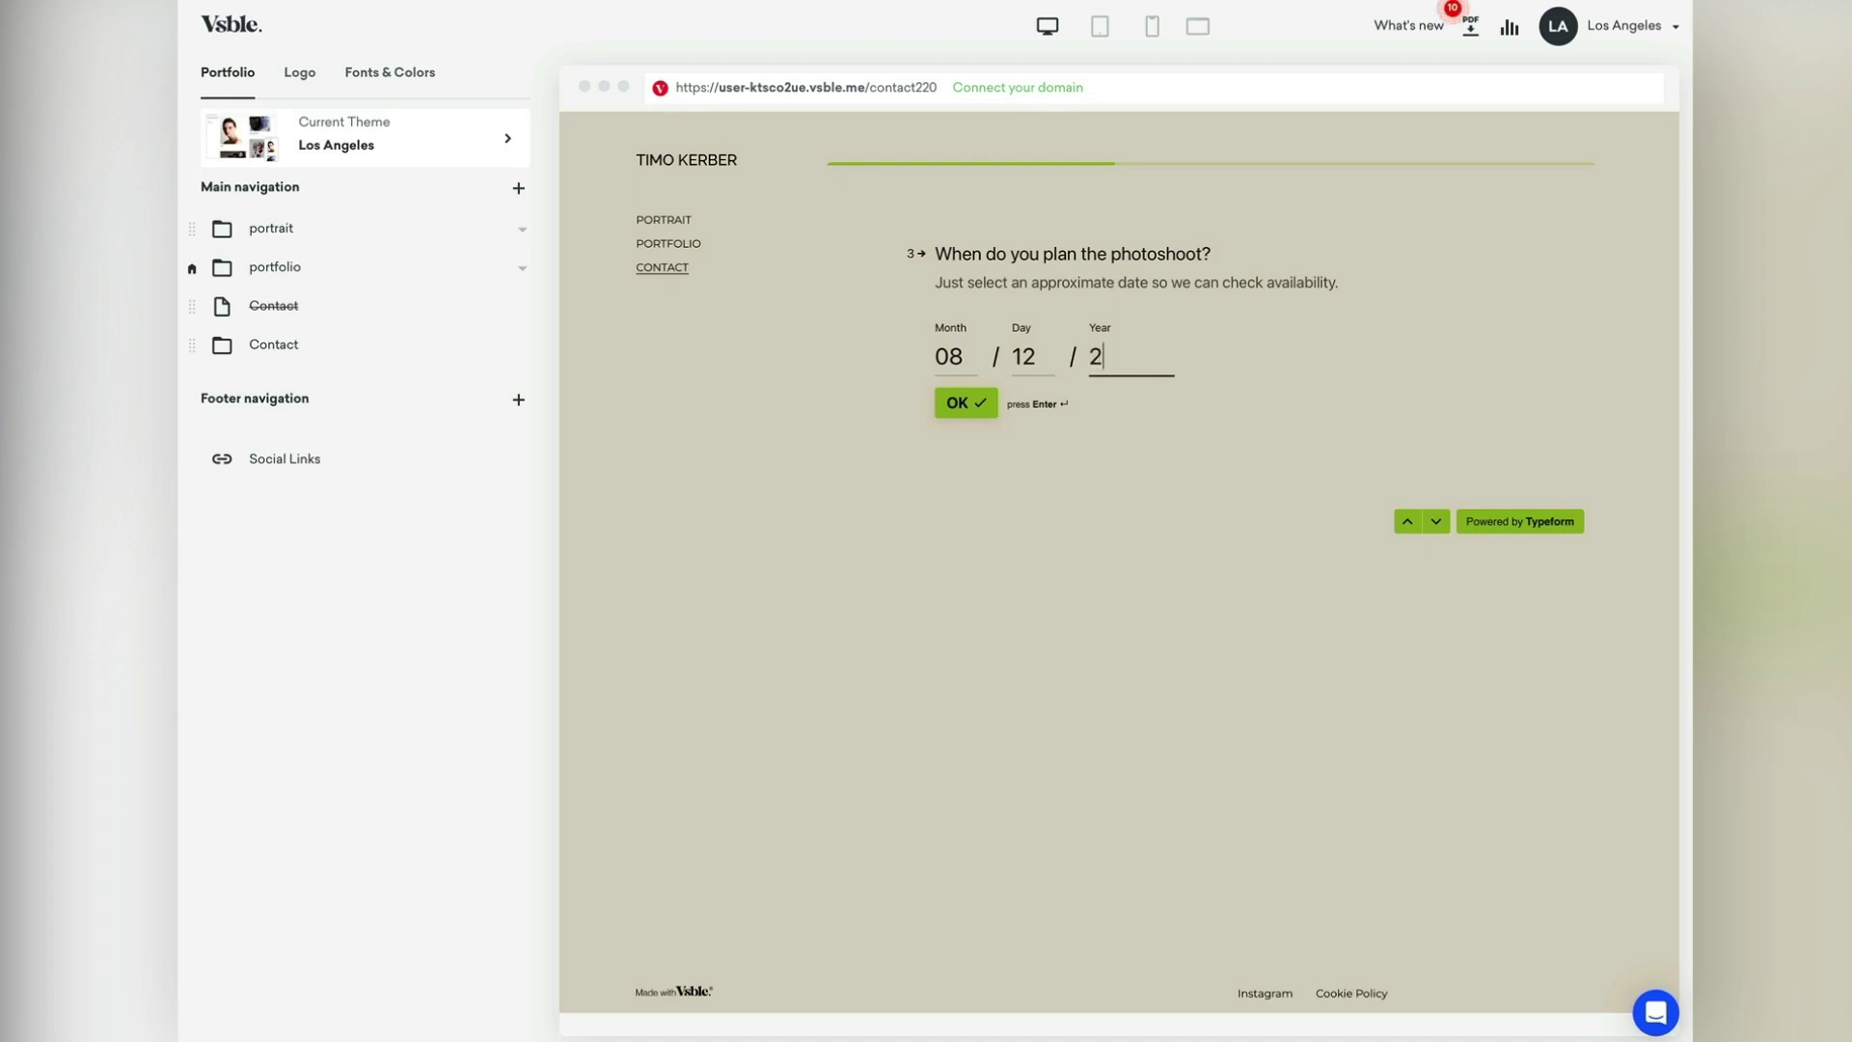
pyautogui.press('Return')
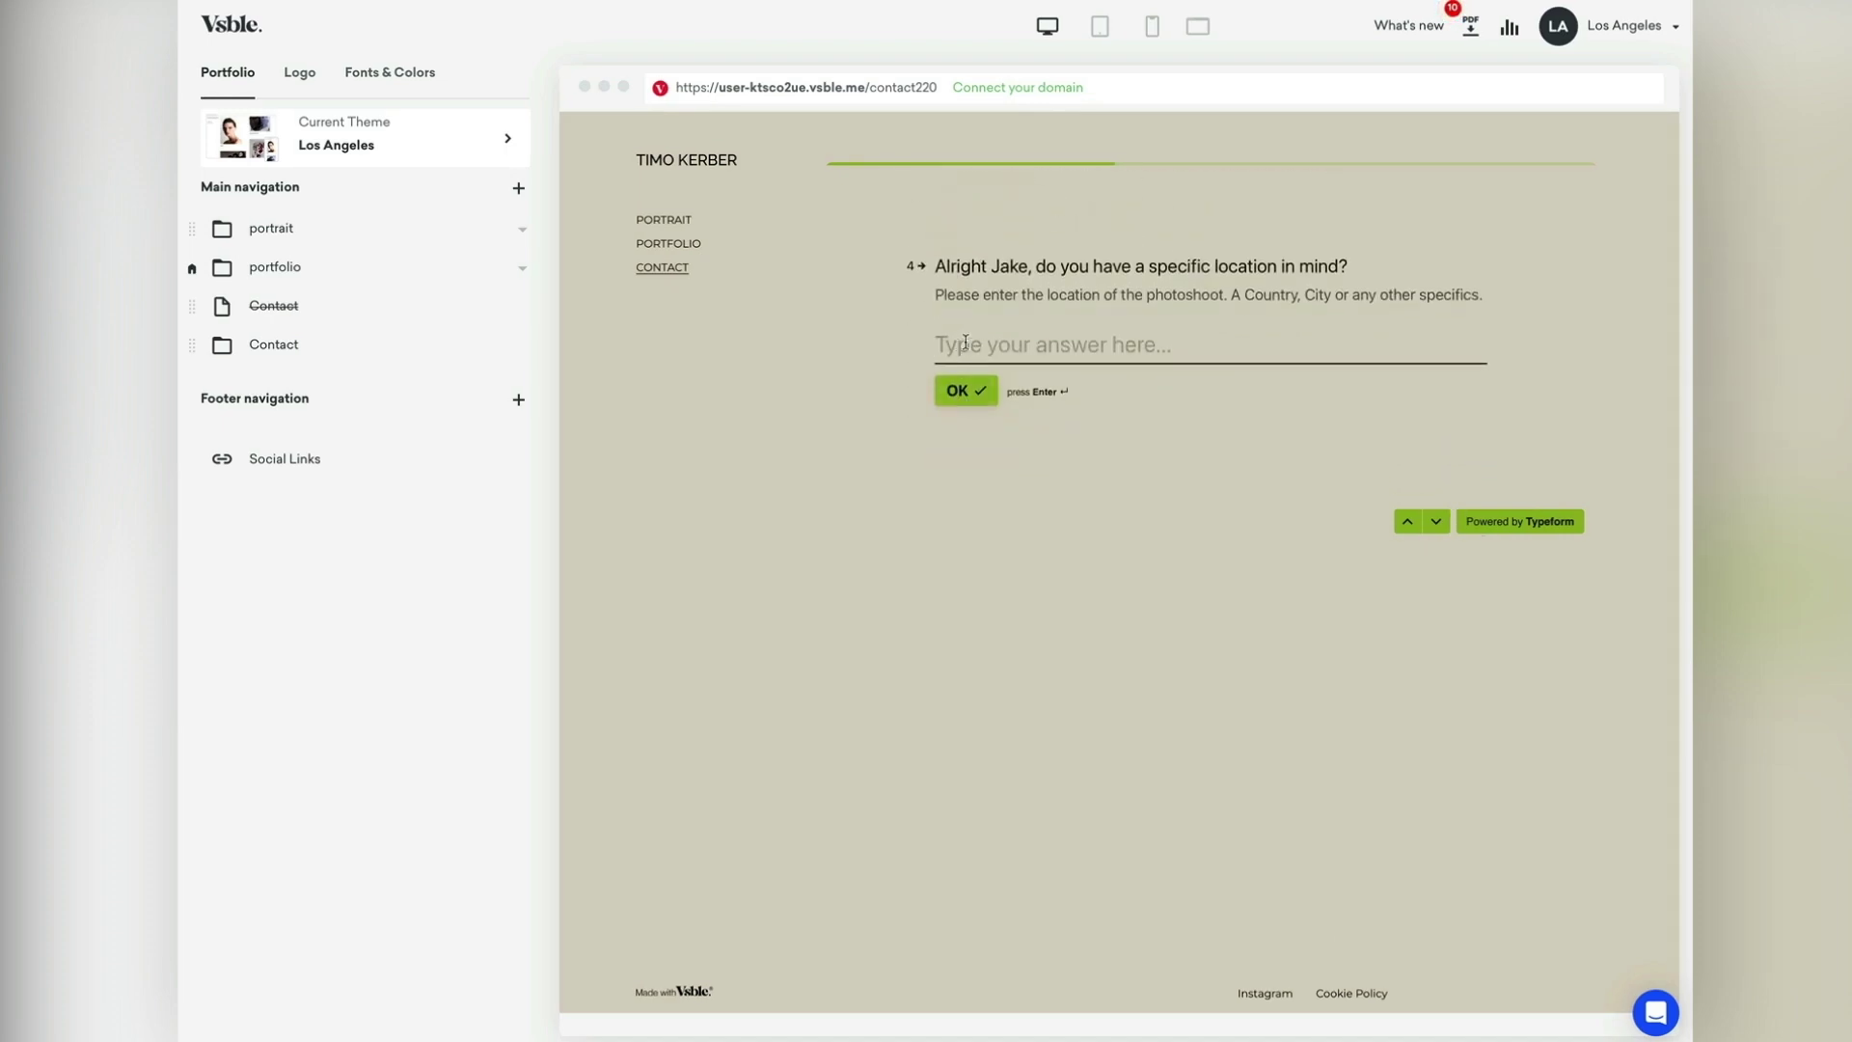
pyautogui.write('Berlin, Germany')
pyautogui.click(963, 384)
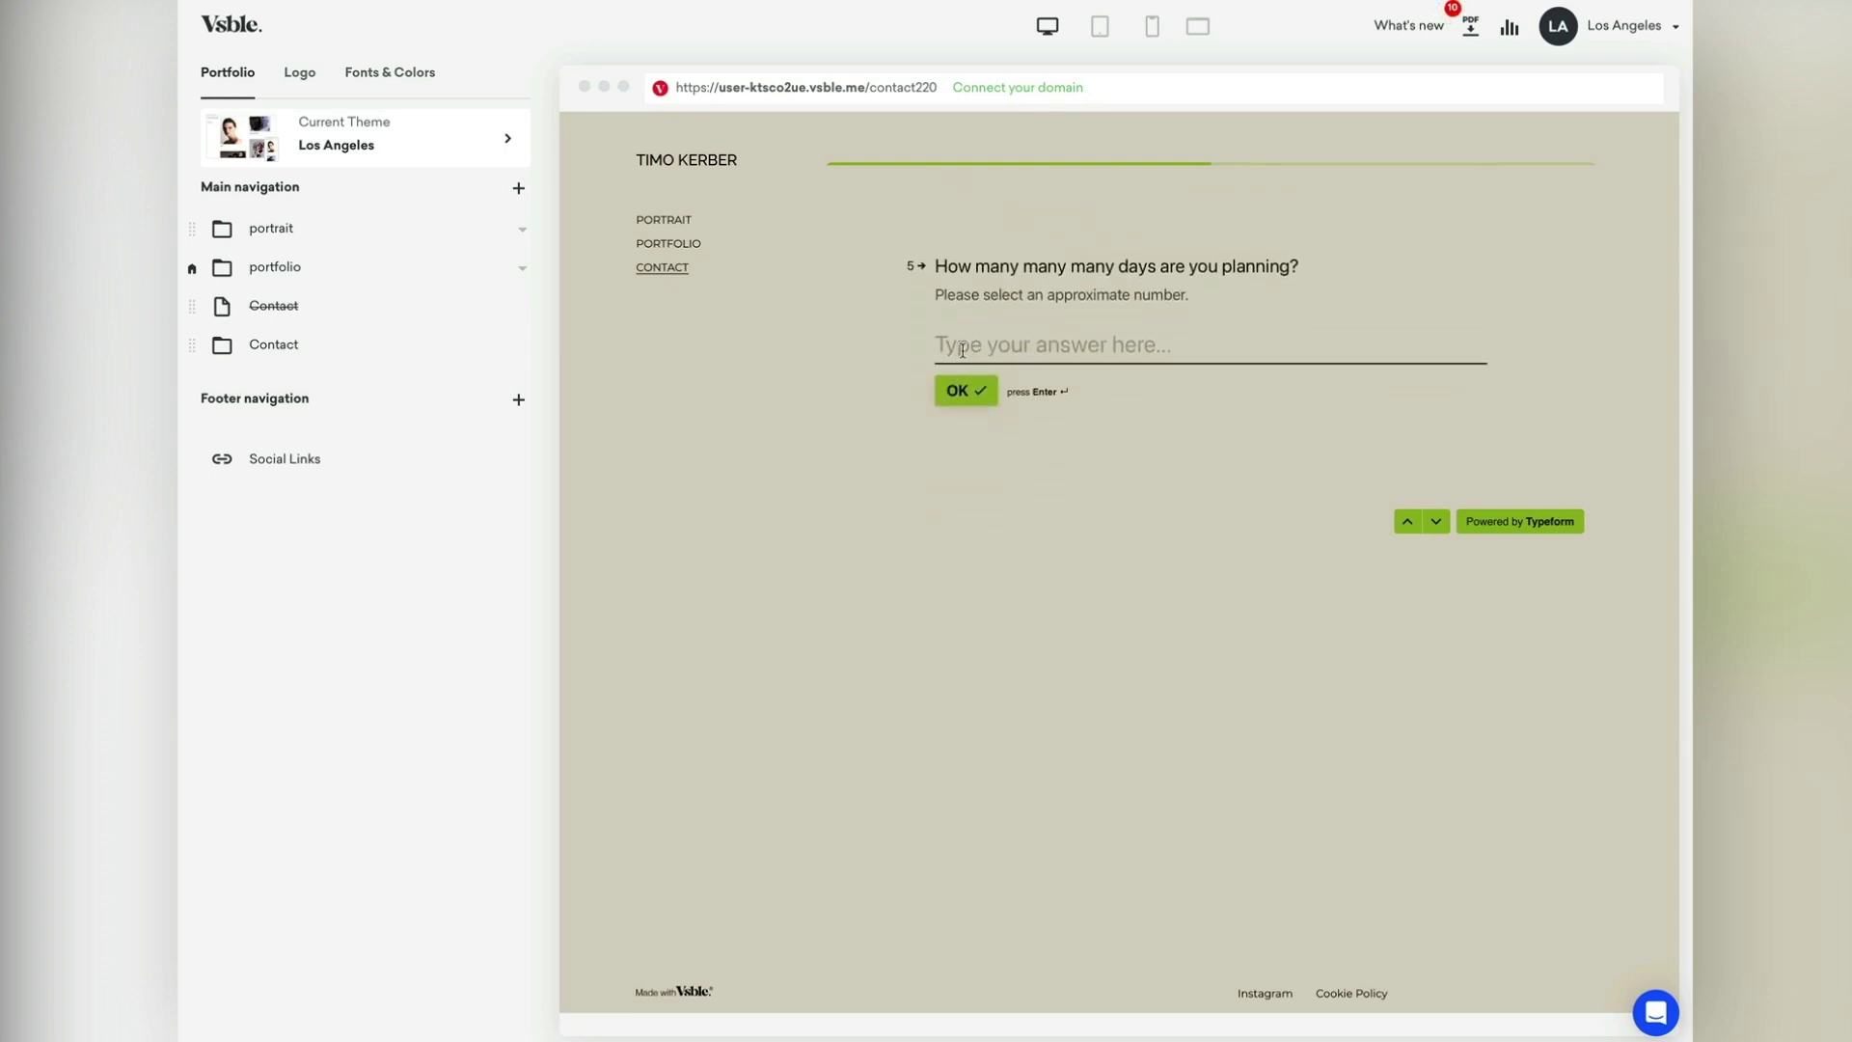
# Step: Answer 2 days and concept 'A fashion editorial', skip the upload, choose Instagram, and submit
pyautogui.write('2')
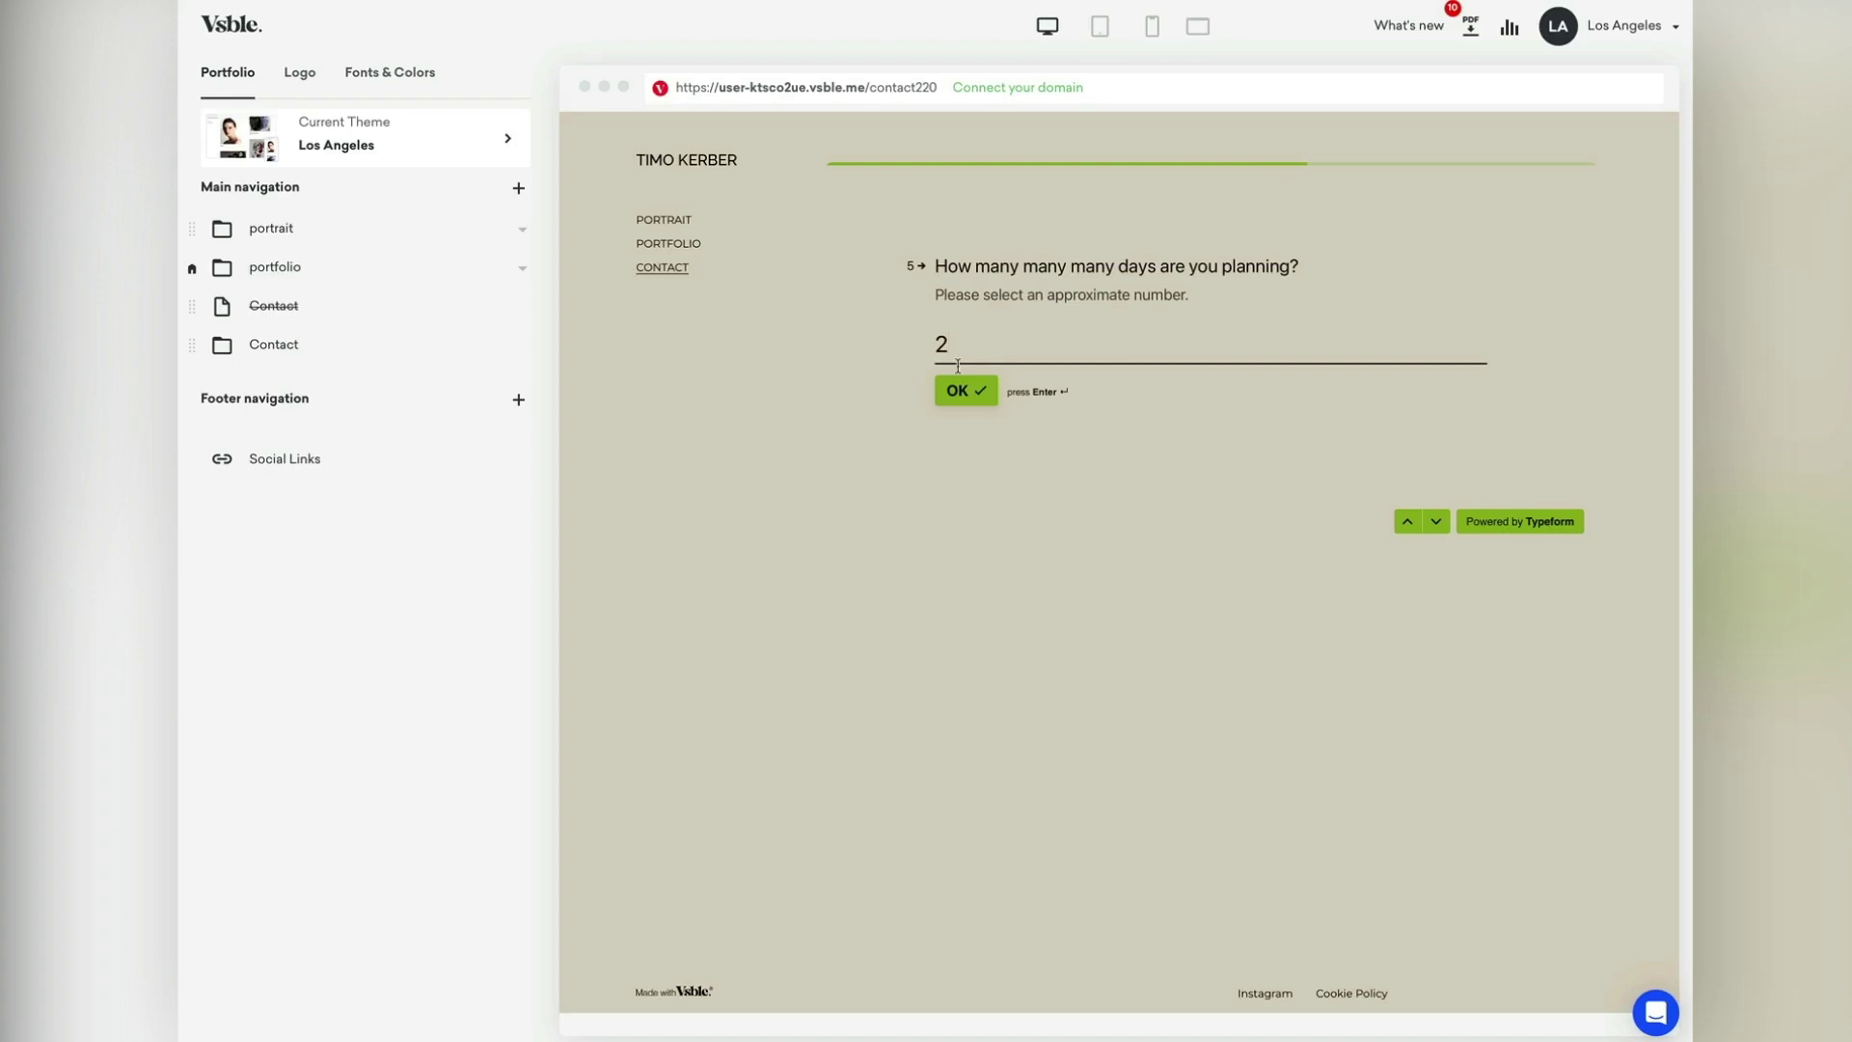
pyautogui.click(960, 389)
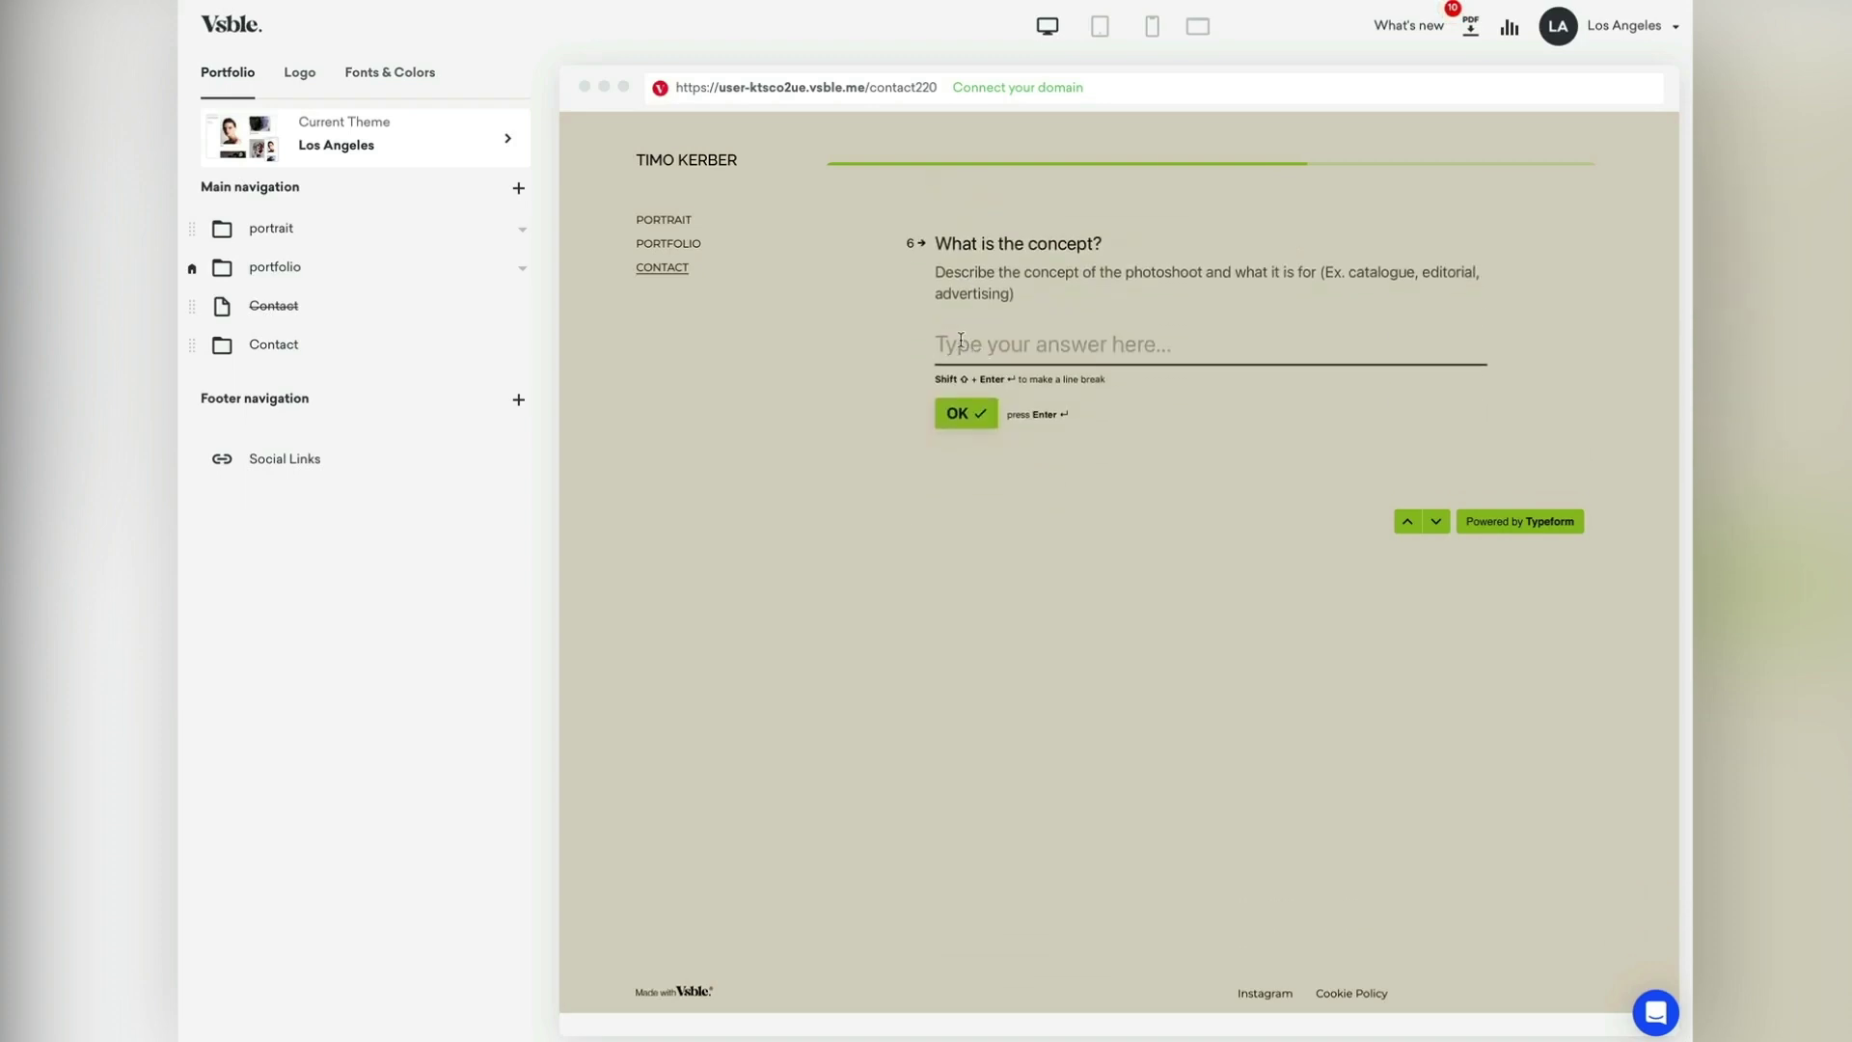
pyautogui.write('A fashi')
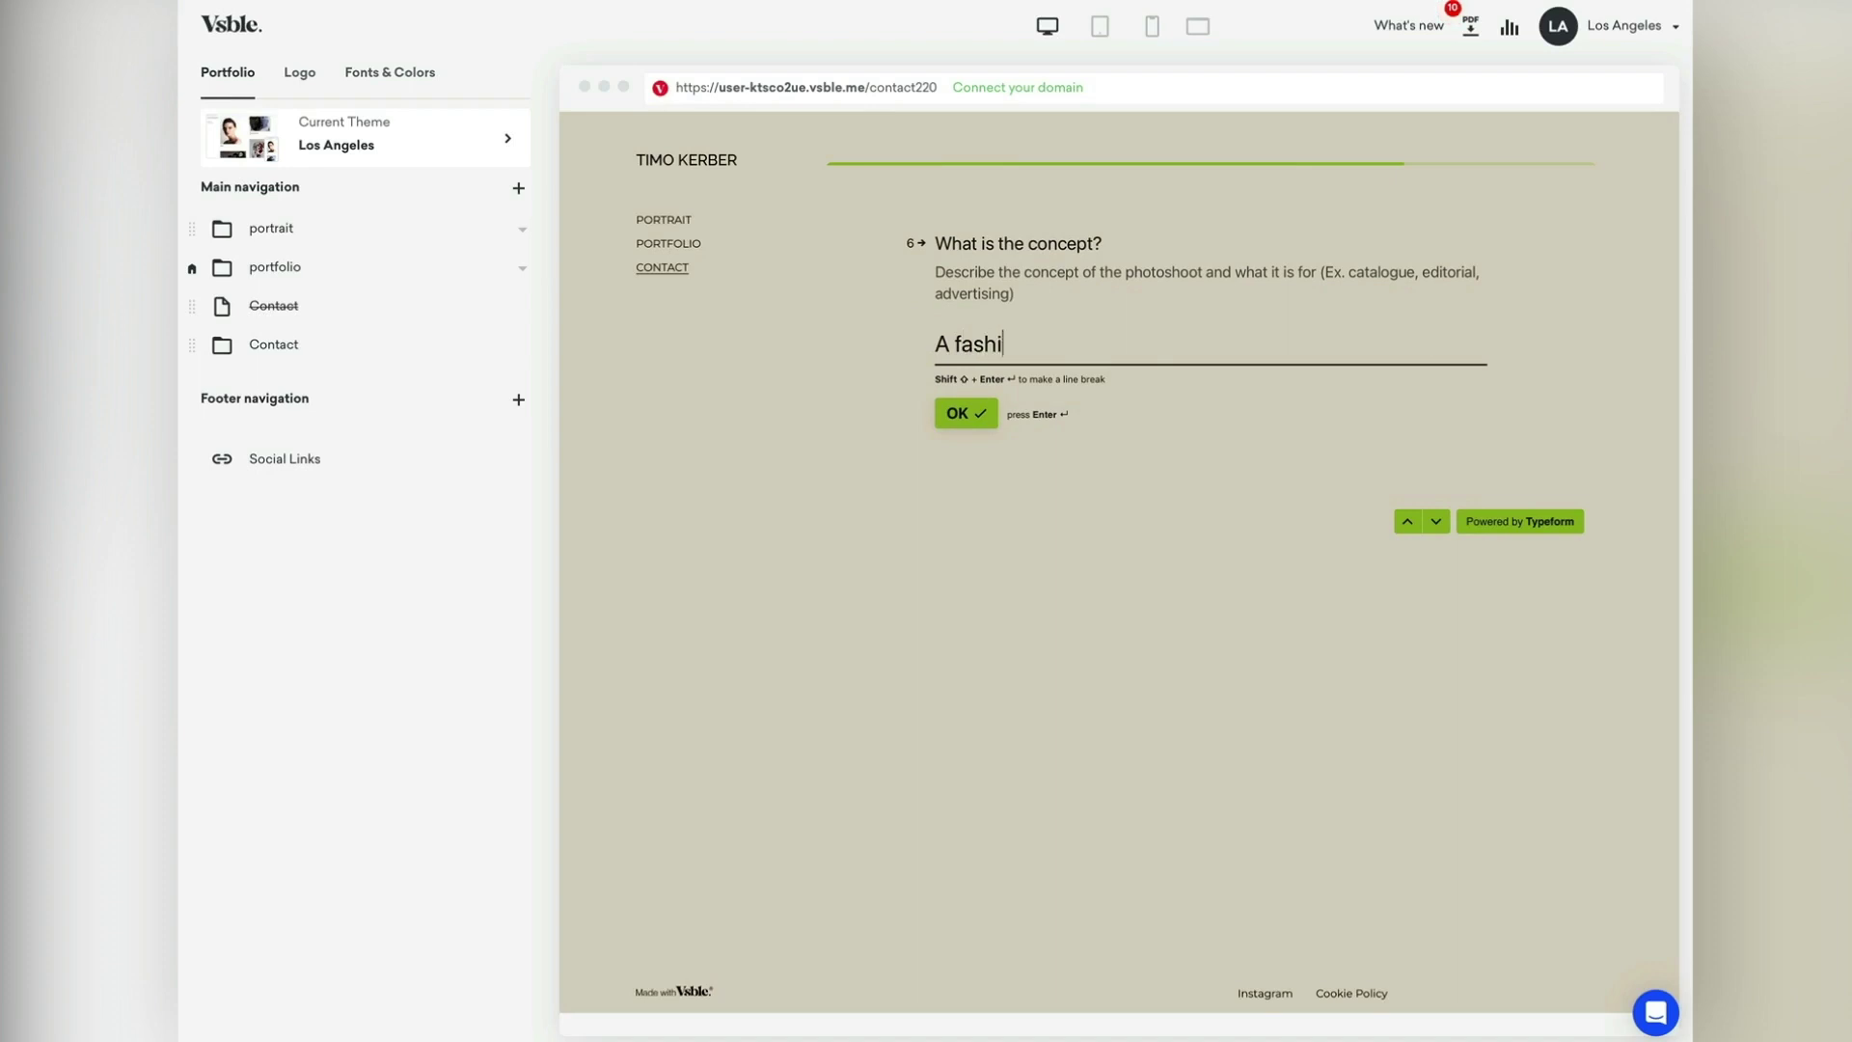
pyautogui.write('on editorial')
pyautogui.click(972, 413)
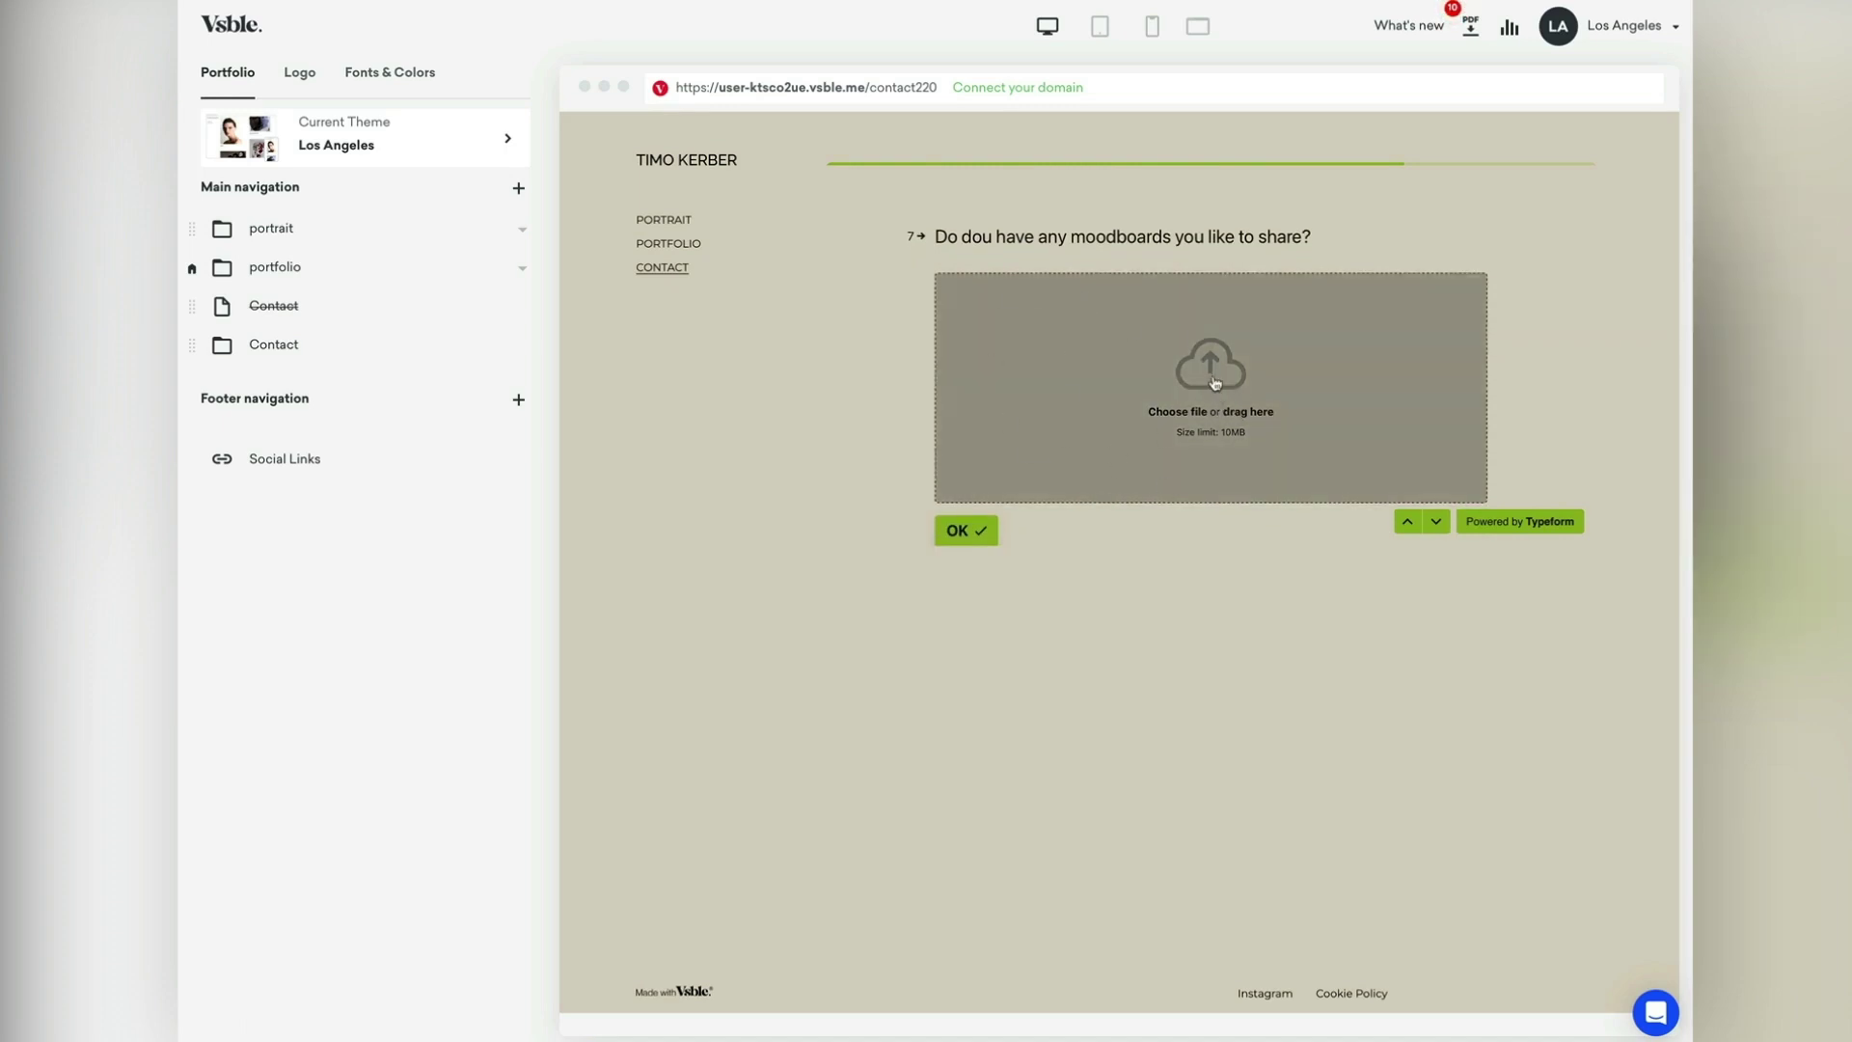
pyautogui.click(964, 529)
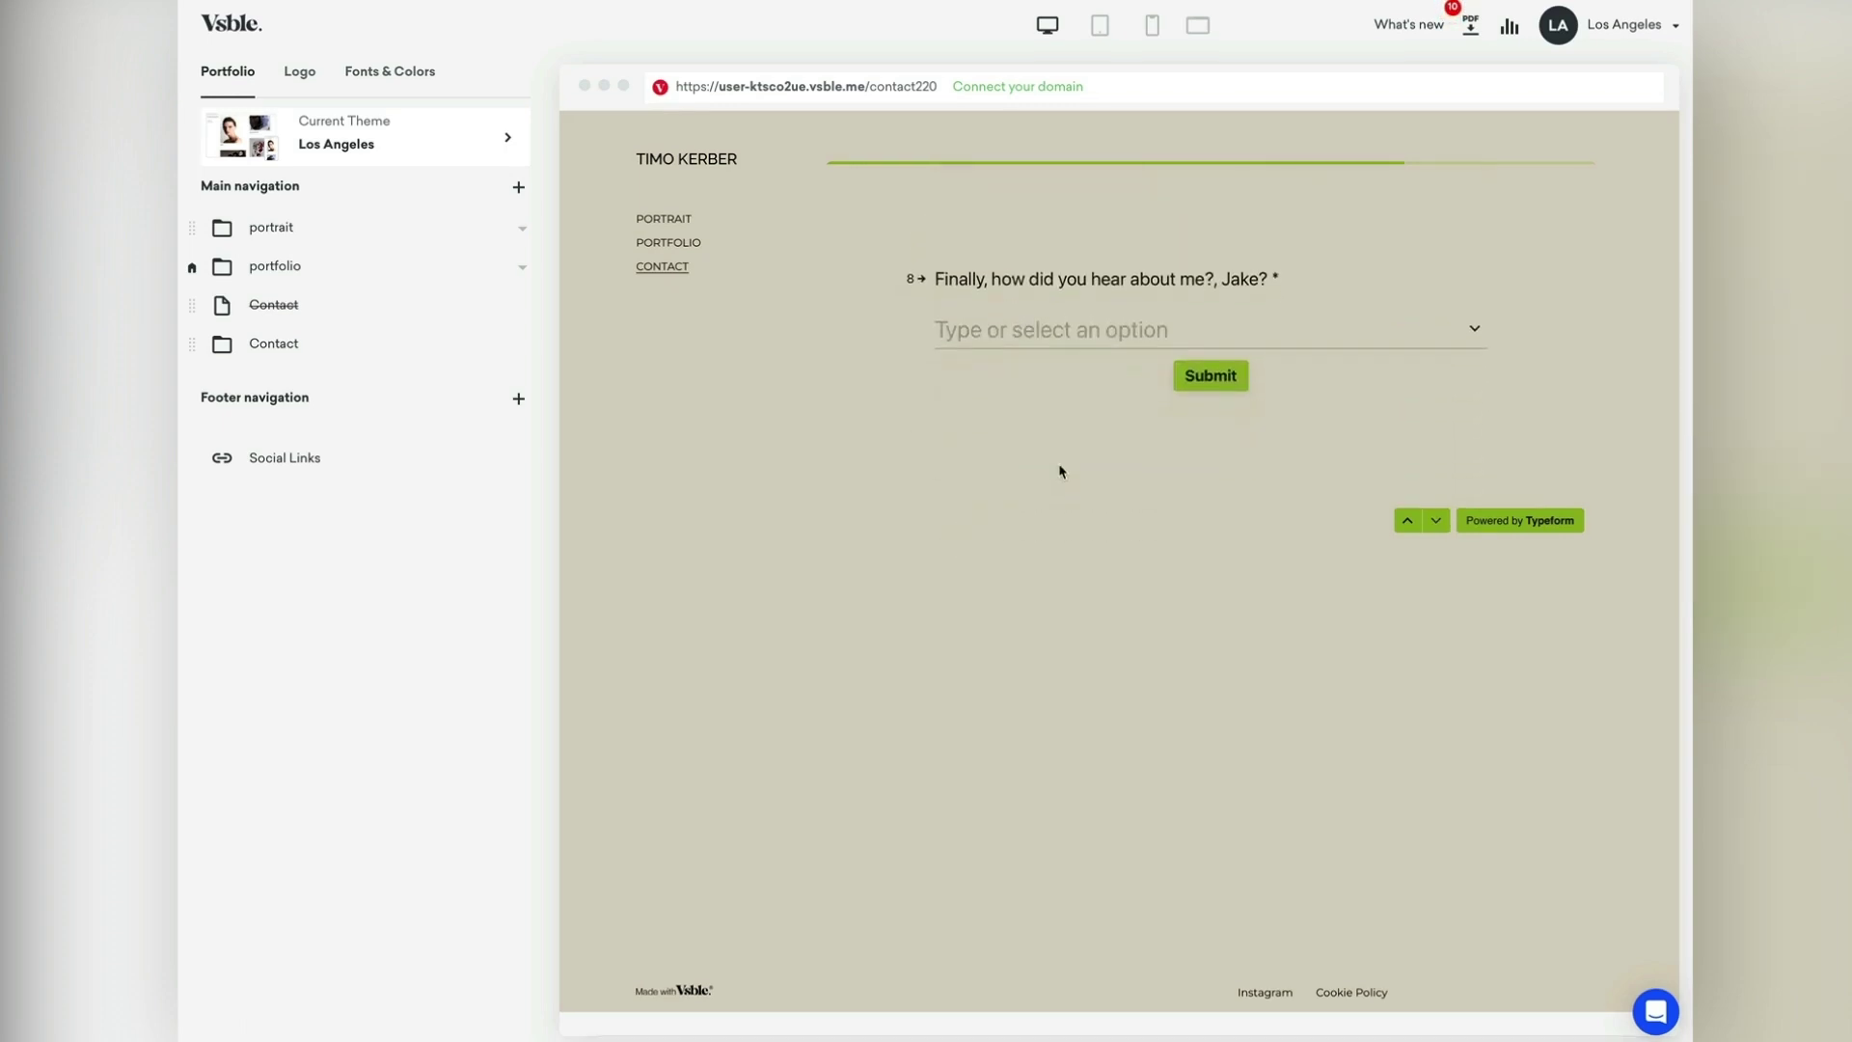
pyautogui.click(1042, 330)
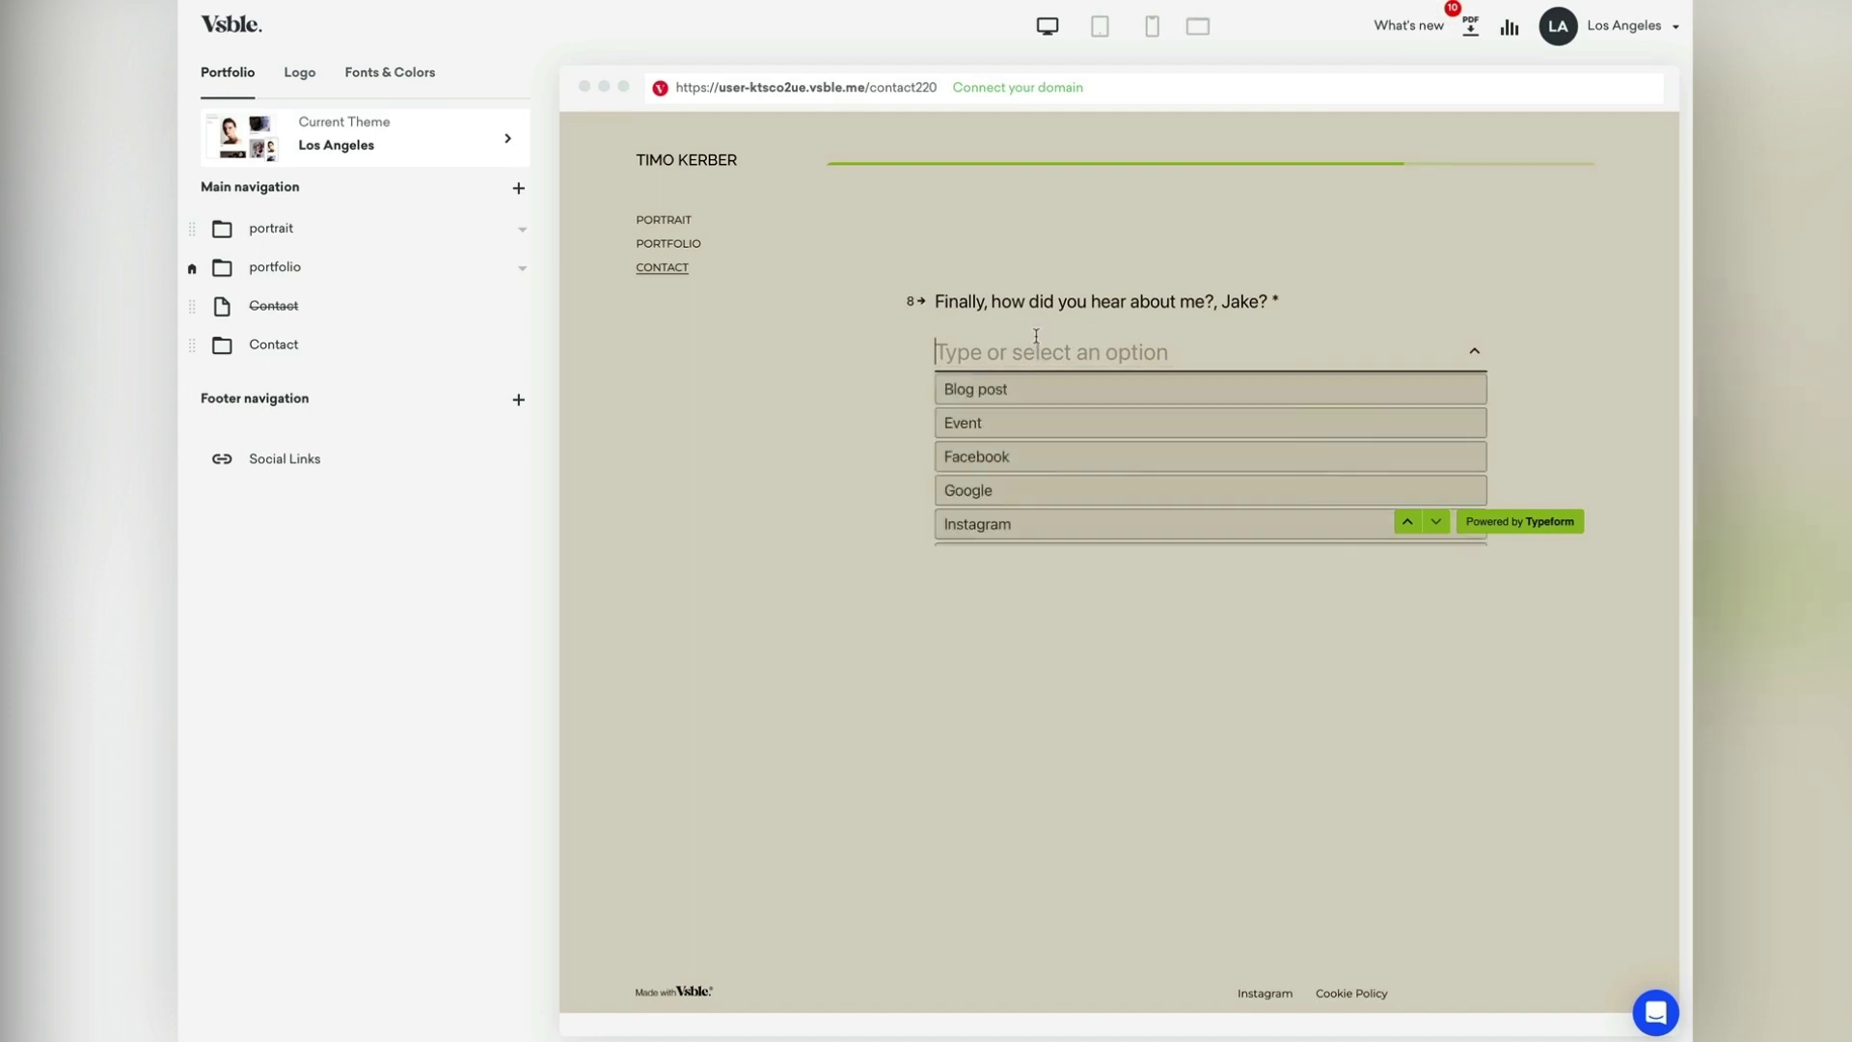
pyautogui.click(995, 521)
pyautogui.click(1196, 378)
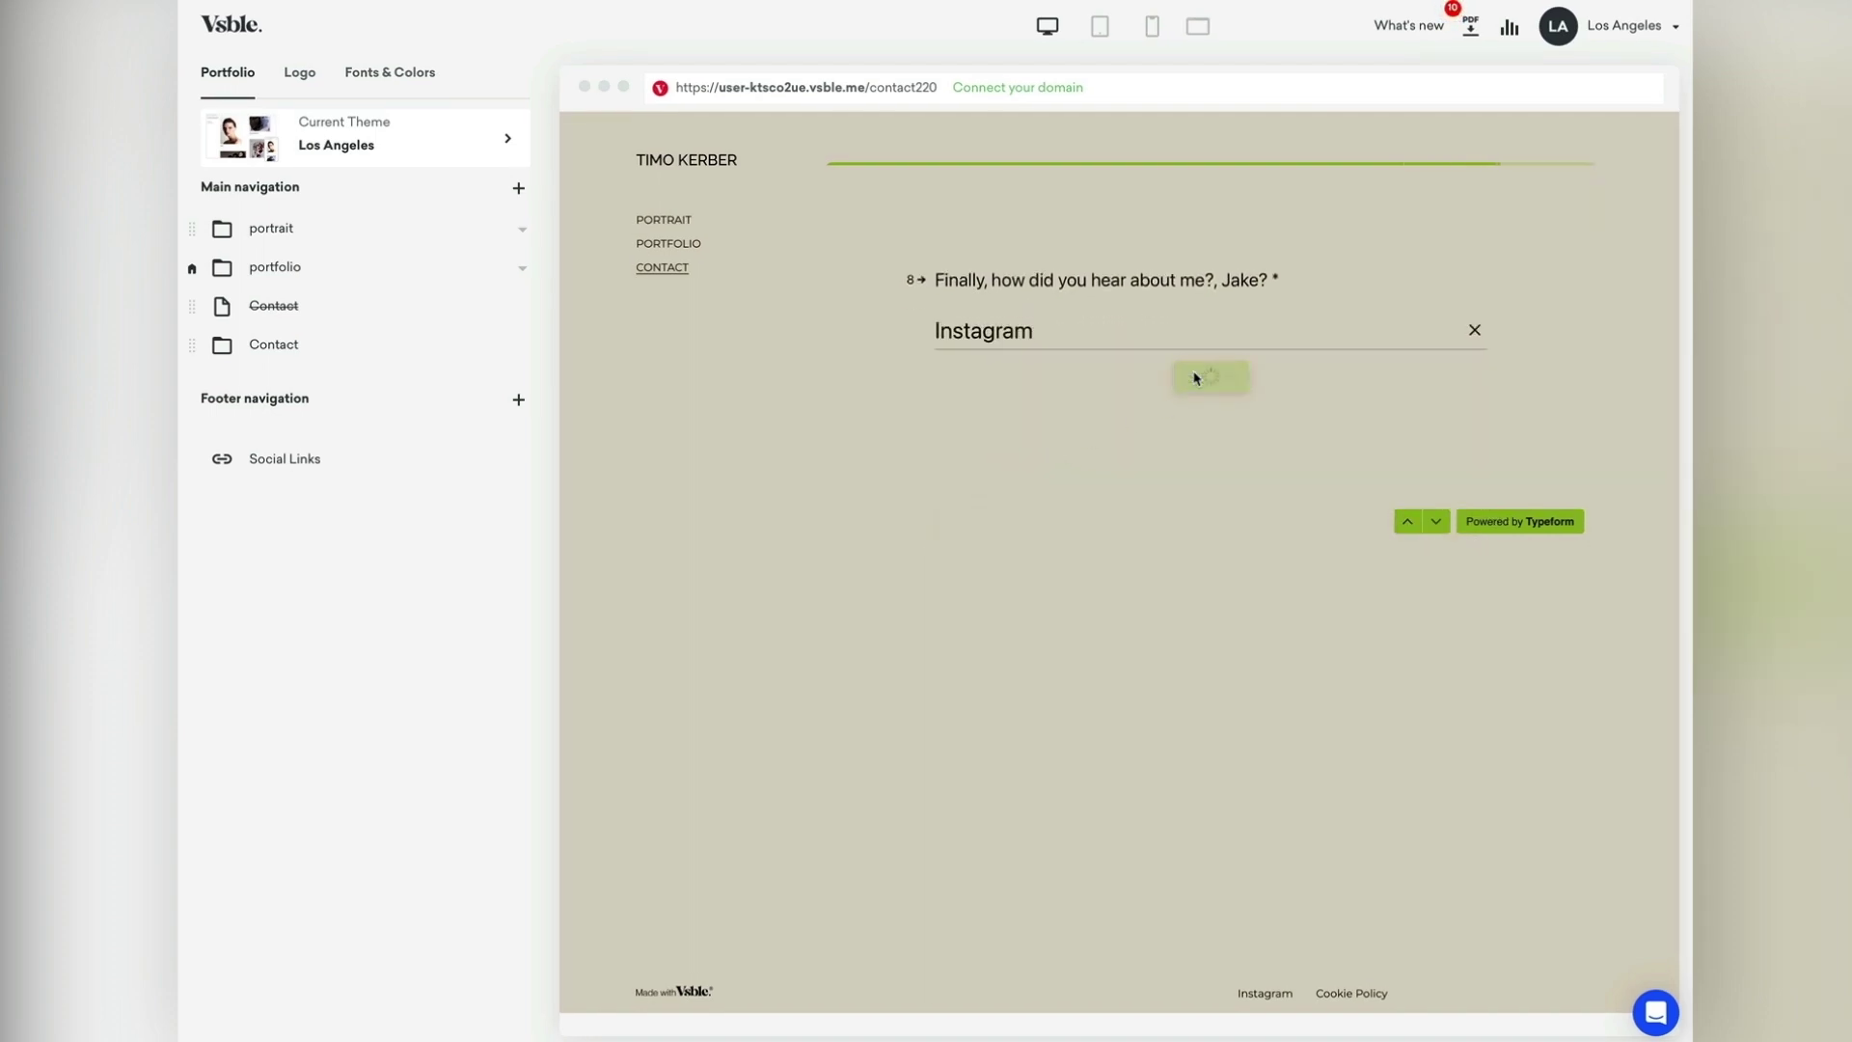